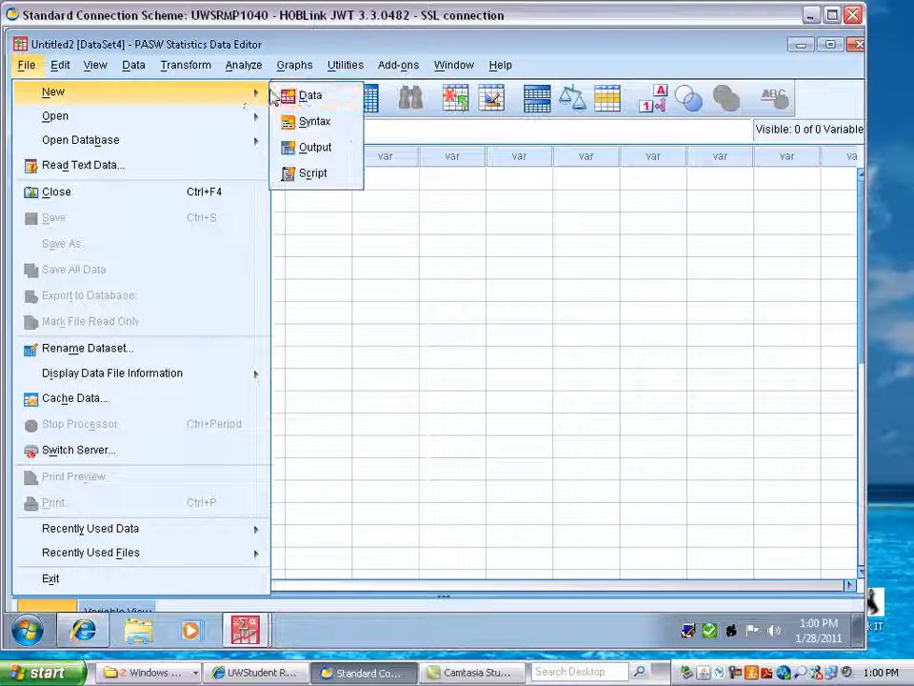
Step: Switch to Variable View and name the first variable person
{"action": "left_click", "coordinate": [347, 273]}
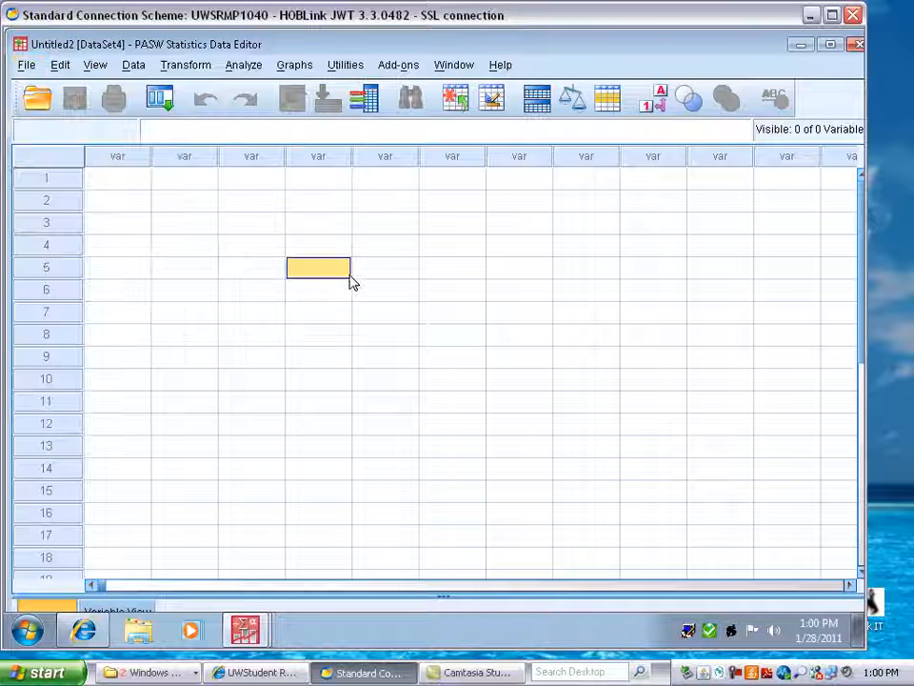
{"action": "left_click", "coordinate": [120, 180]}
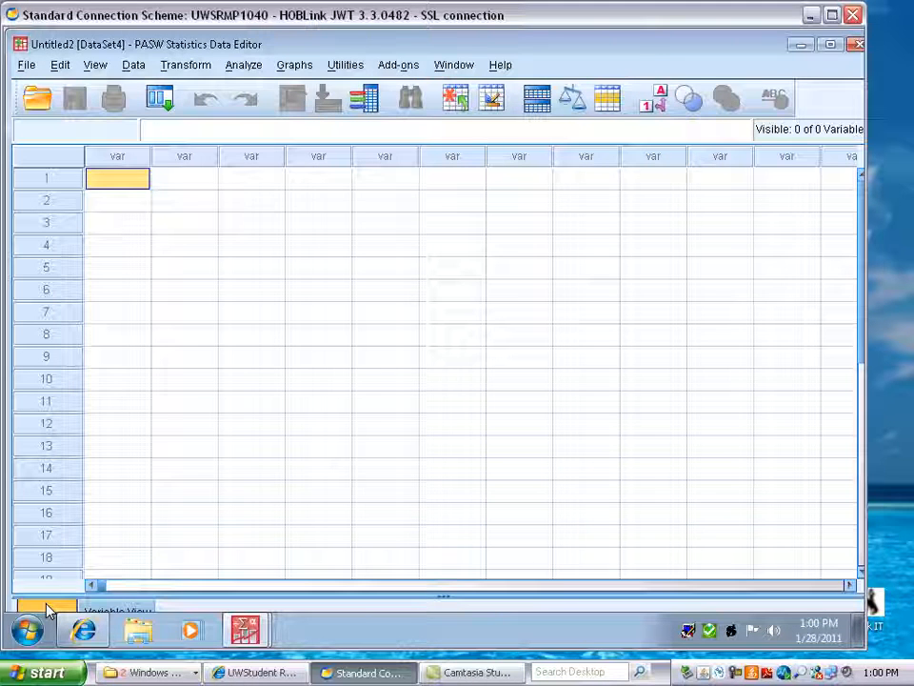
{"action": "left_click", "coordinate": [105, 611]}
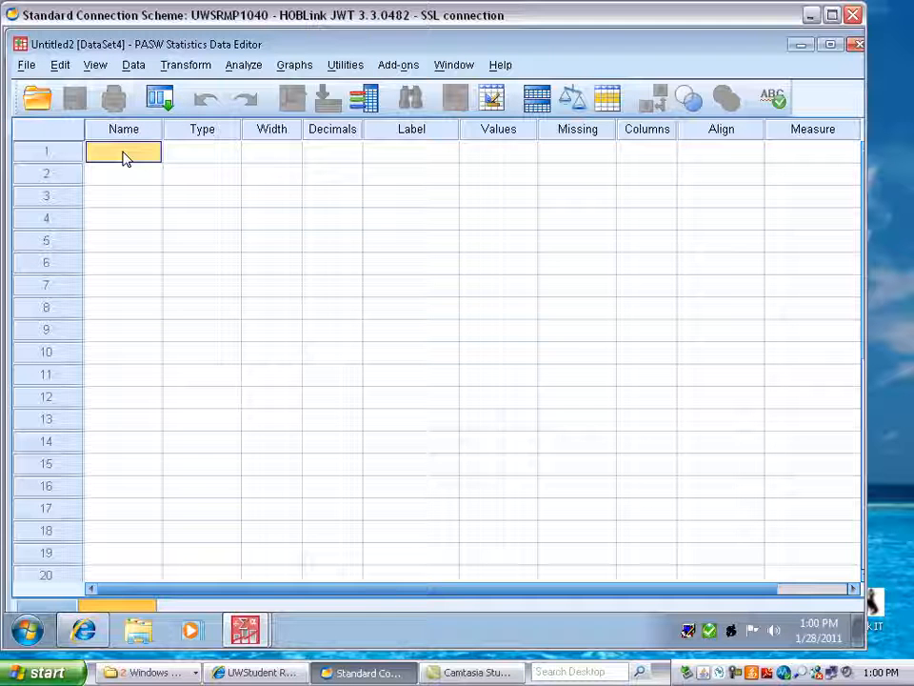
{"action": "type", "text": "person"}
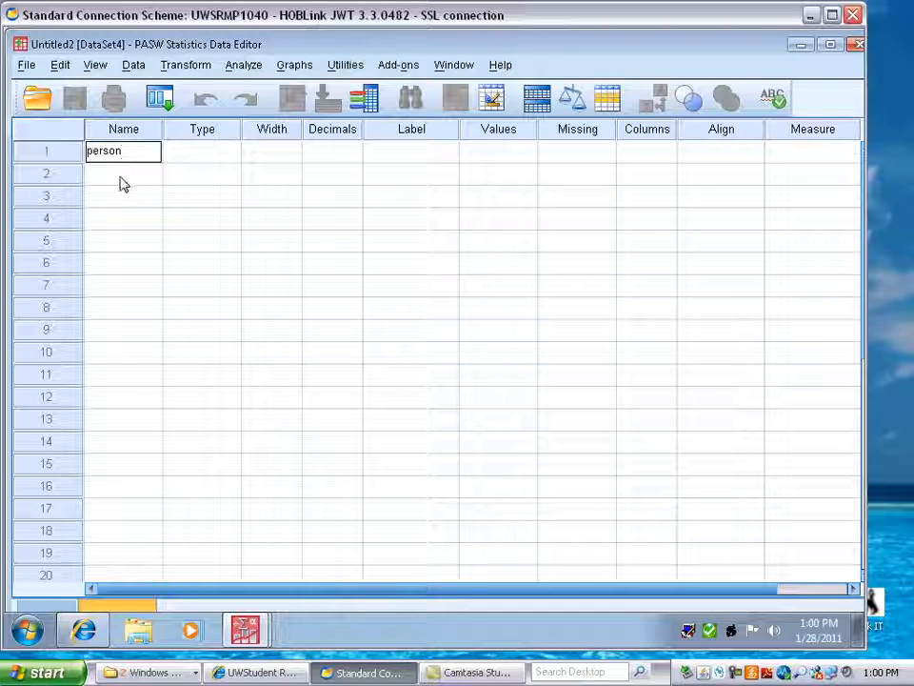
{"action": "key", "text": "Return"}
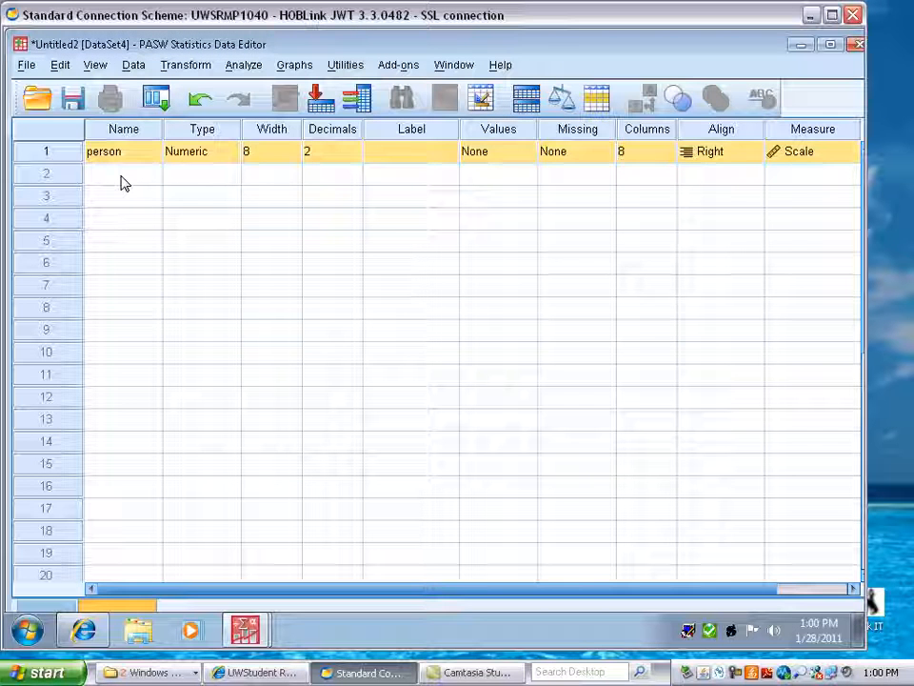
Step: Name the second variable gender
{"action": "left_click", "coordinate": [124, 181]}
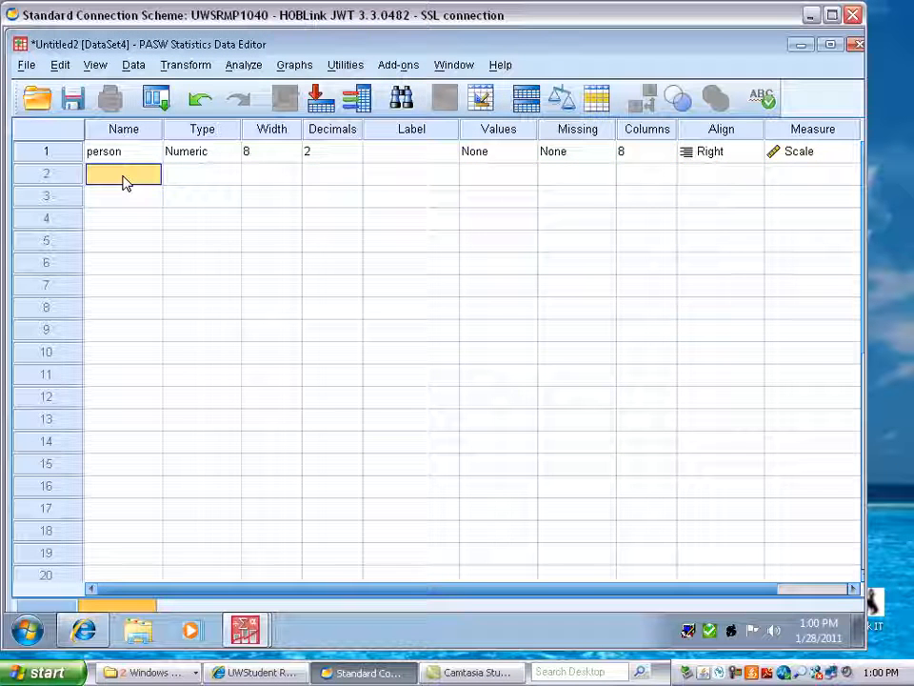
{"action": "type", "text": "gende"}
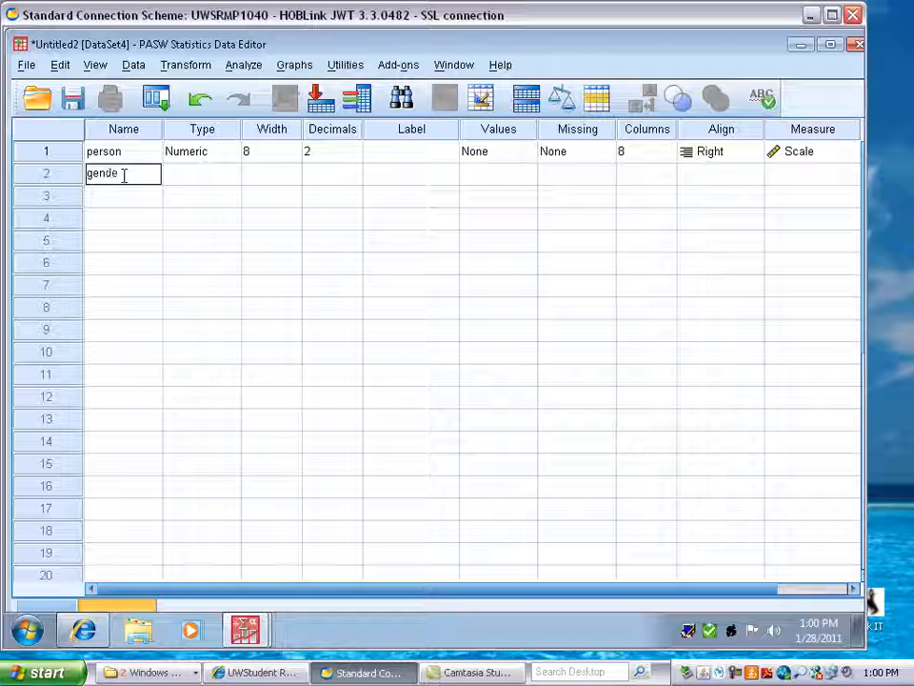
{"action": "type", "text": "r"}
{"action": "key", "text": "Tab"}
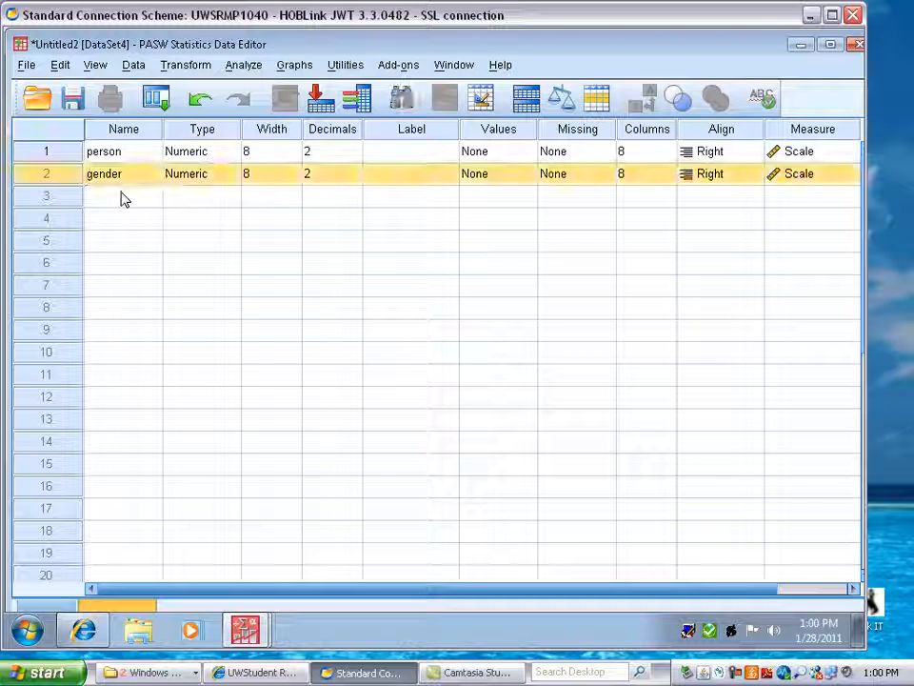
Step: Name the third variable attitude
{"action": "left_click", "coordinate": [109, 199]}
{"action": "type", "text": "attitude"}
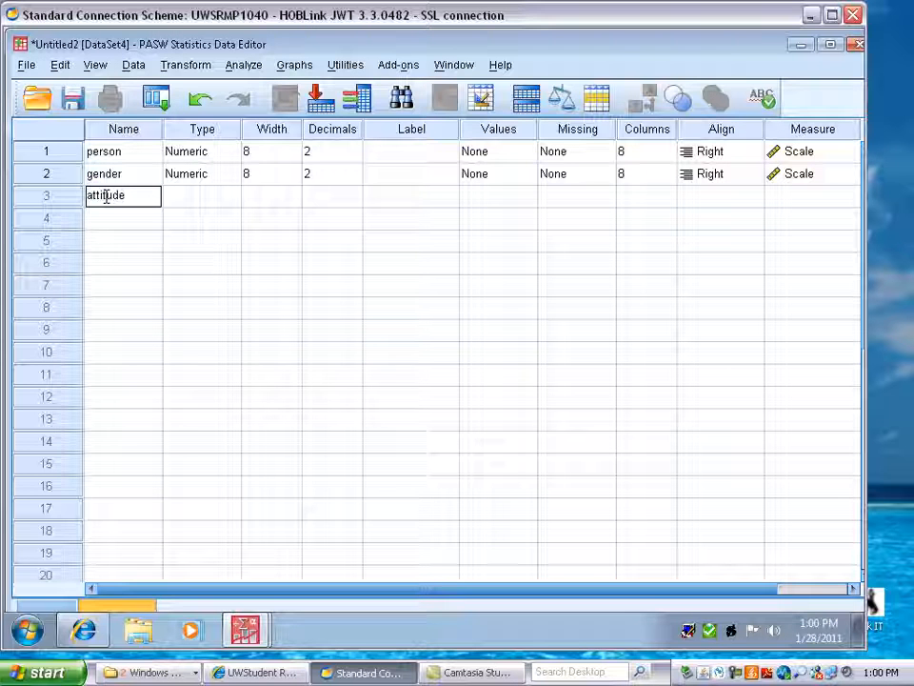
{"action": "key", "text": "Return"}
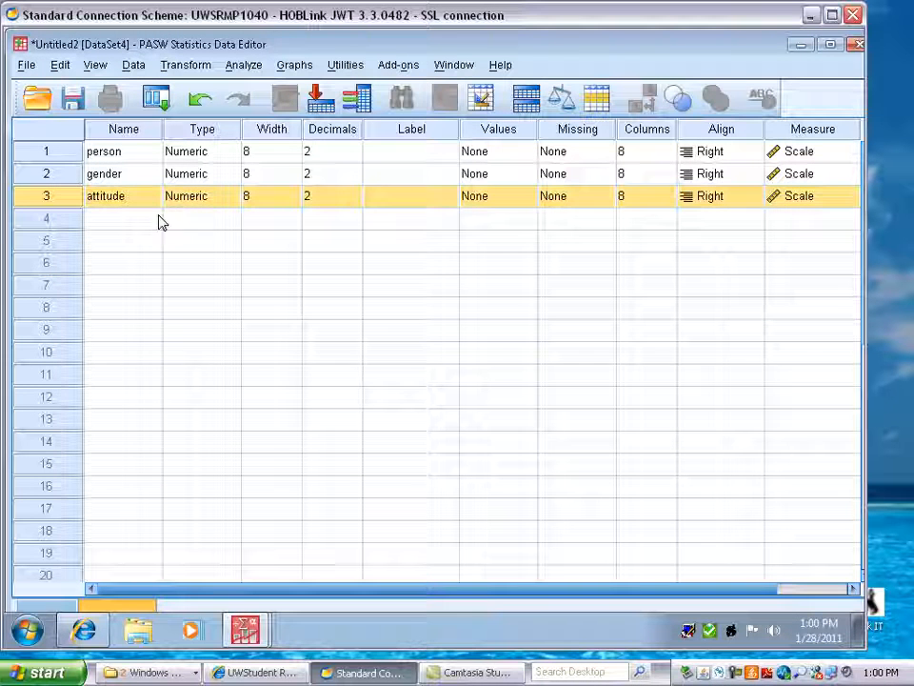
{"action": "left_click", "coordinate": [217, 154]}
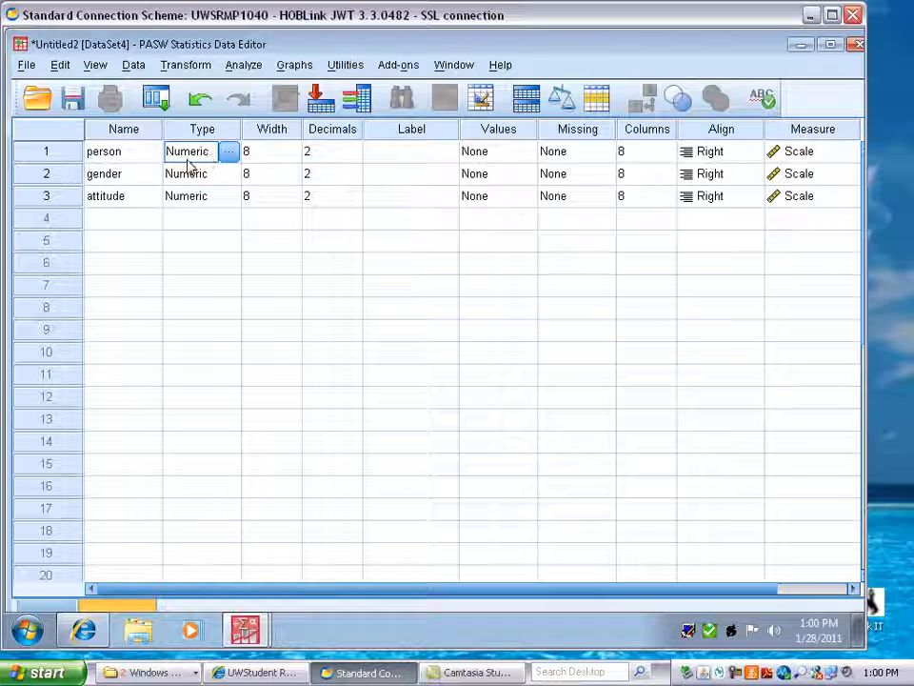
{"action": "left_click", "coordinate": [200, 178]}
{"action": "left_click", "coordinate": [197, 201]}
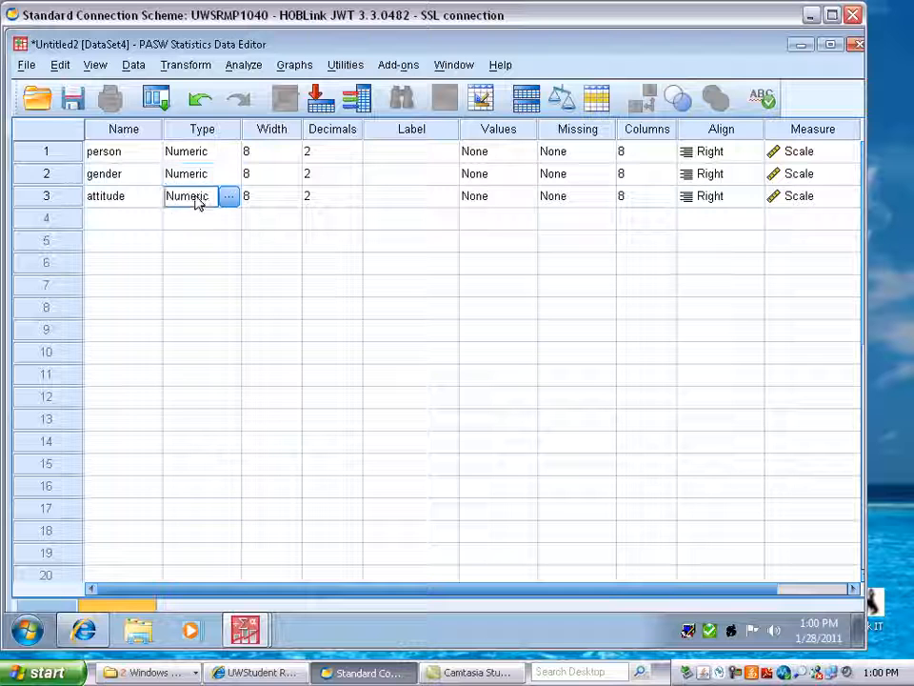
Step: Define value labels for gender: 1 as female and 2 as male
{"action": "left_click", "coordinate": [486, 154]}
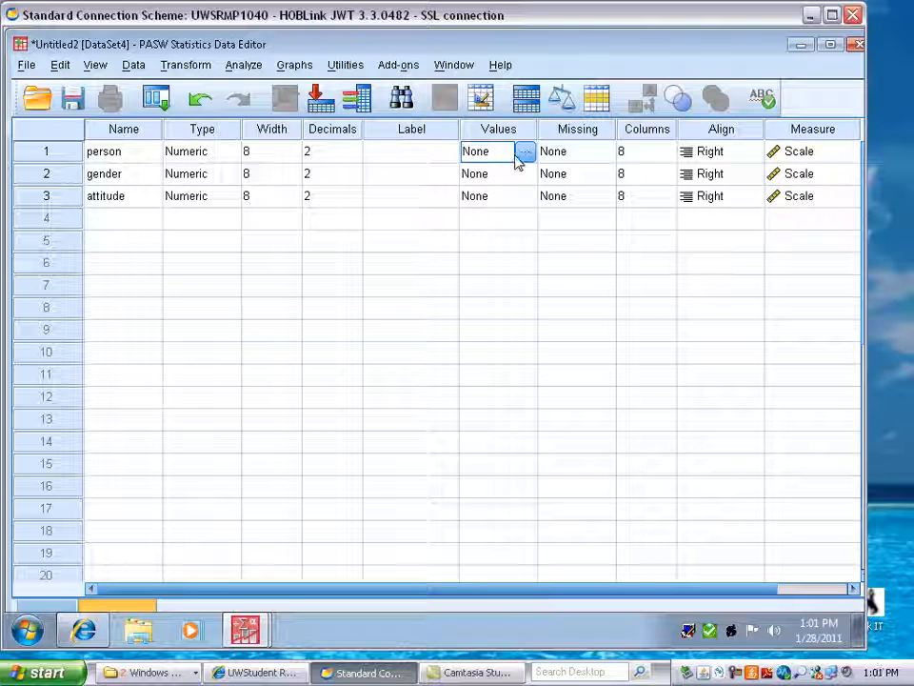
{"action": "left_click", "coordinate": [502, 178]}
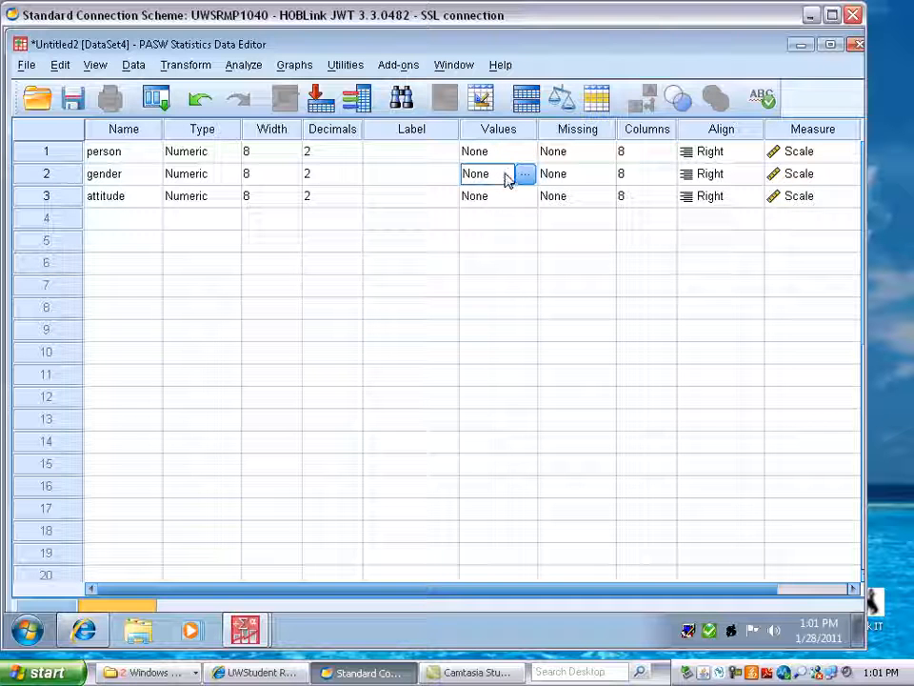
{"action": "left_click", "coordinate": [525, 174]}
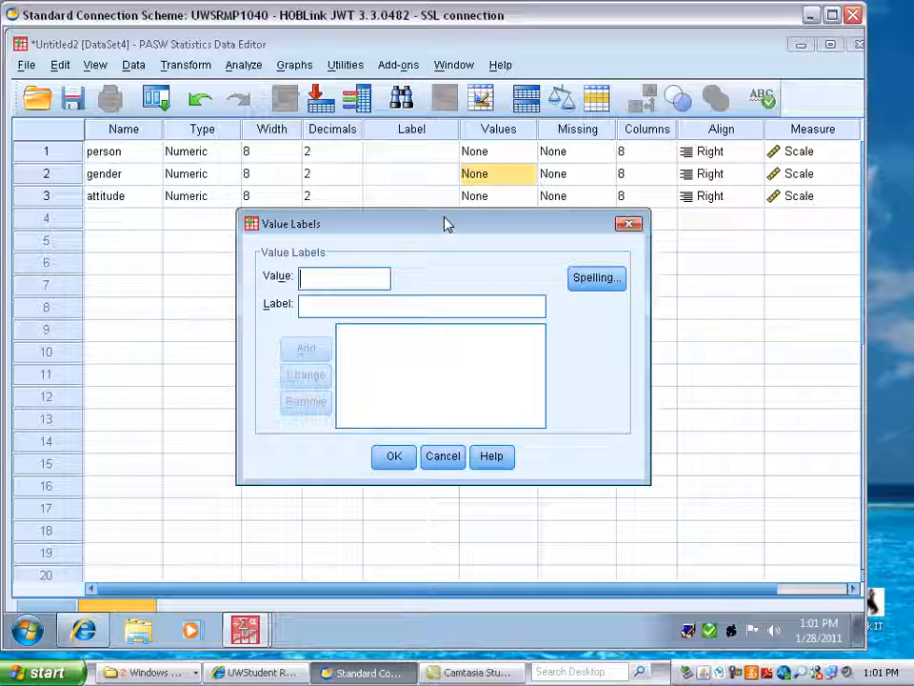
{"action": "type", "text": "1"}
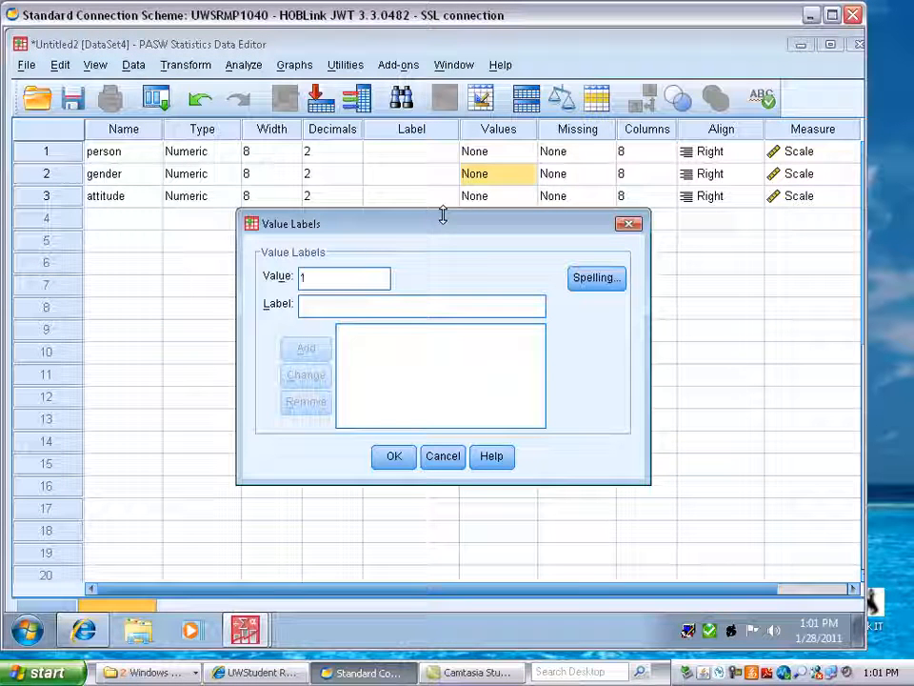
{"action": "left_click", "coordinate": [346, 302]}
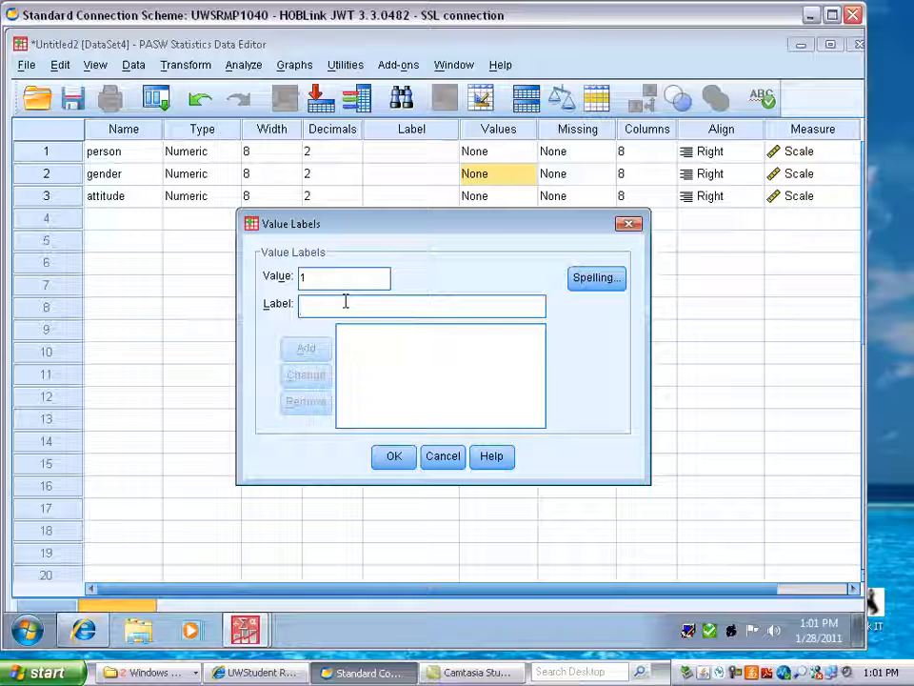
{"action": "type", "text": "female"}
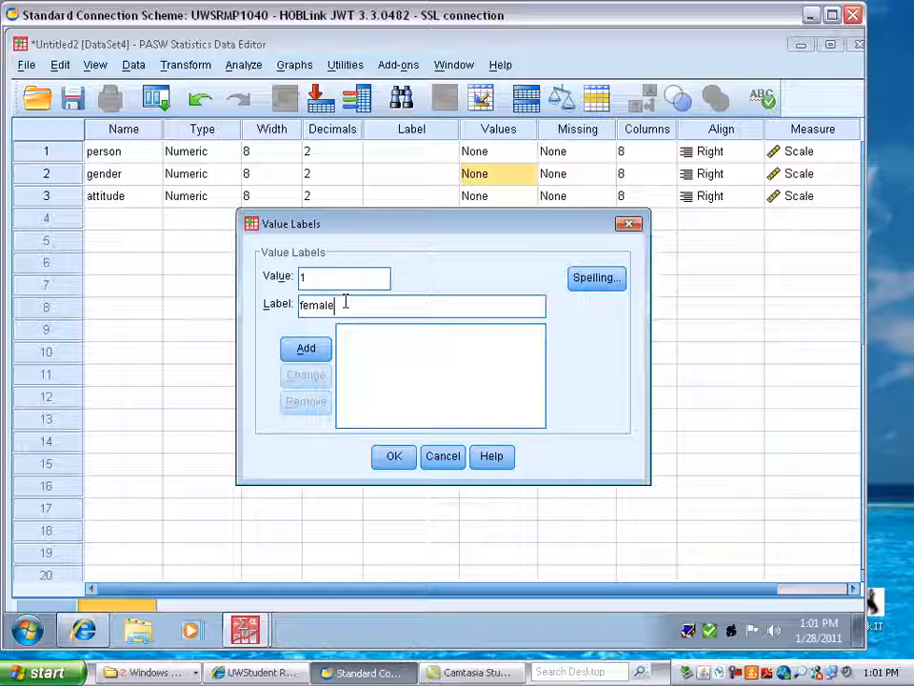
{"action": "left_click", "coordinate": [321, 348]}
{"action": "type", "text": "2"}
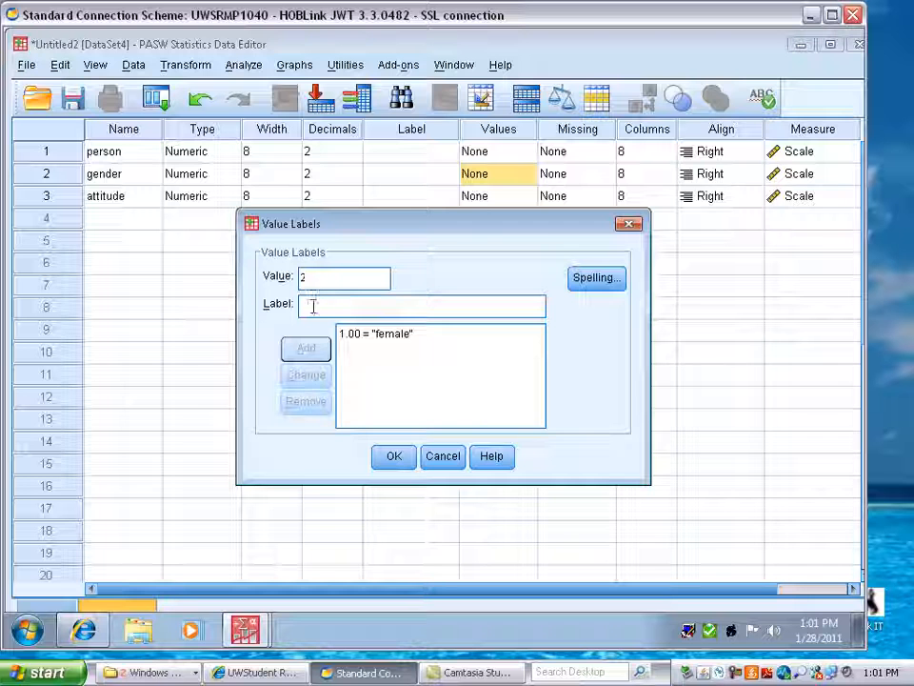
{"action": "type", "text": "ma"}
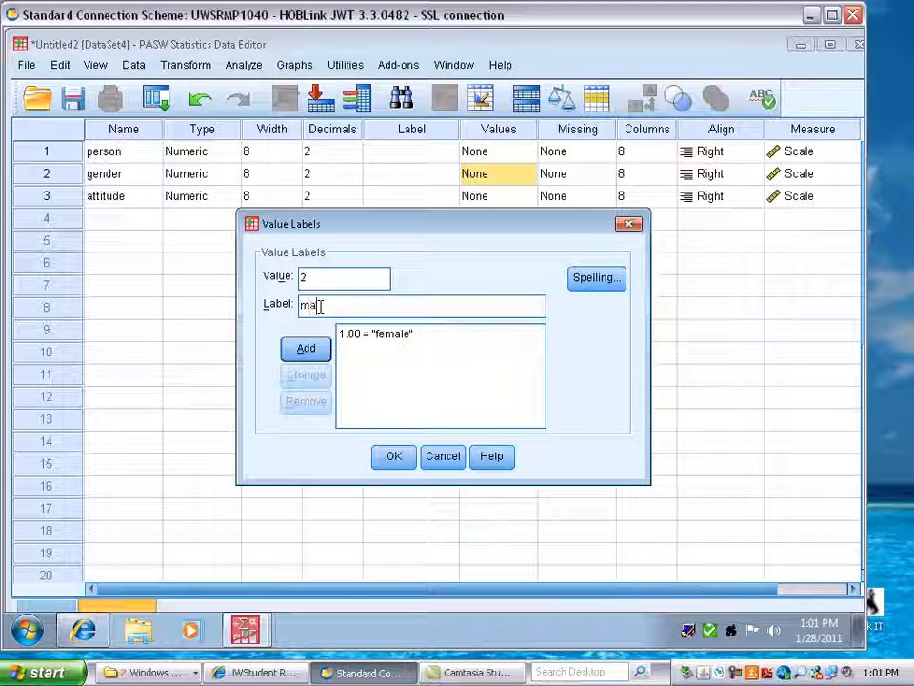
{"action": "type", "text": "le"}
{"action": "left_click", "coordinate": [306, 347]}
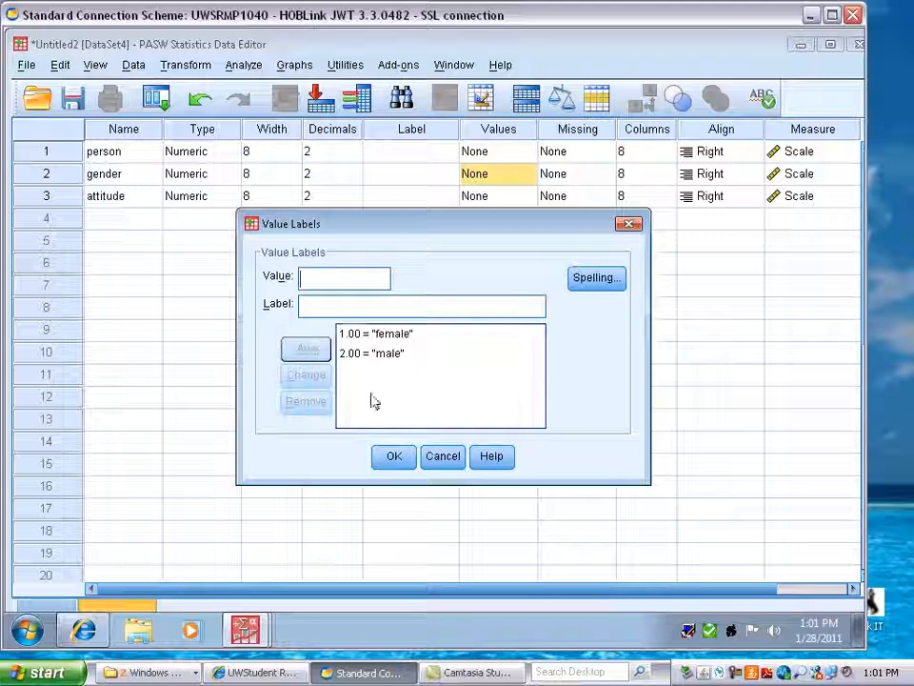
{"action": "left_click", "coordinate": [394, 458]}
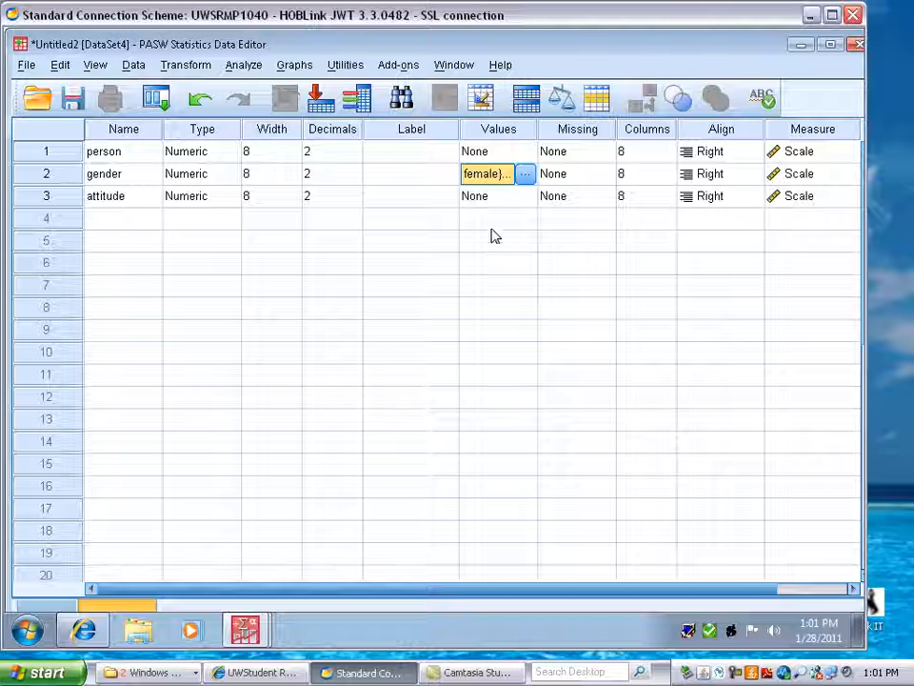
Step: Open value labels for attitude and add 1 strongly disagree, 2 disagree, and 3 neutral
{"action": "left_click", "coordinate": [483, 198]}
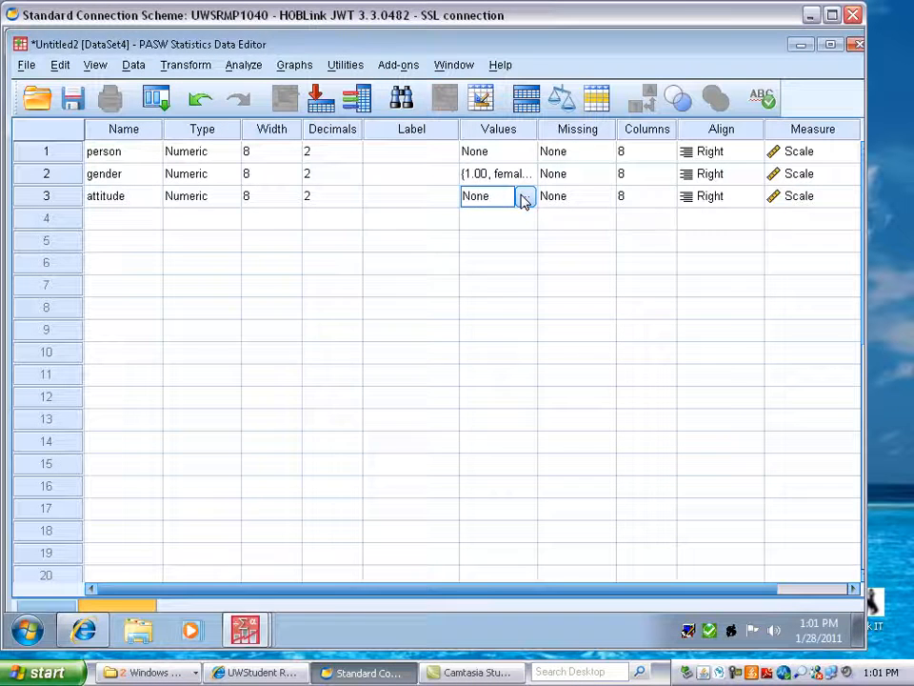
{"action": "left_click", "coordinate": [524, 198]}
{"action": "type", "text": "1"}
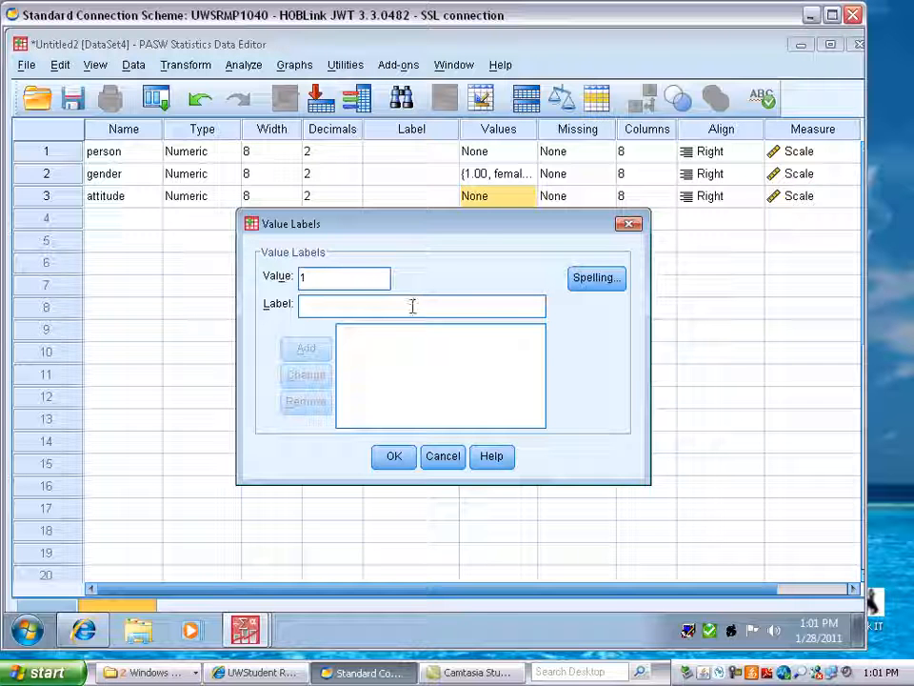
{"action": "type", "text": "st"}
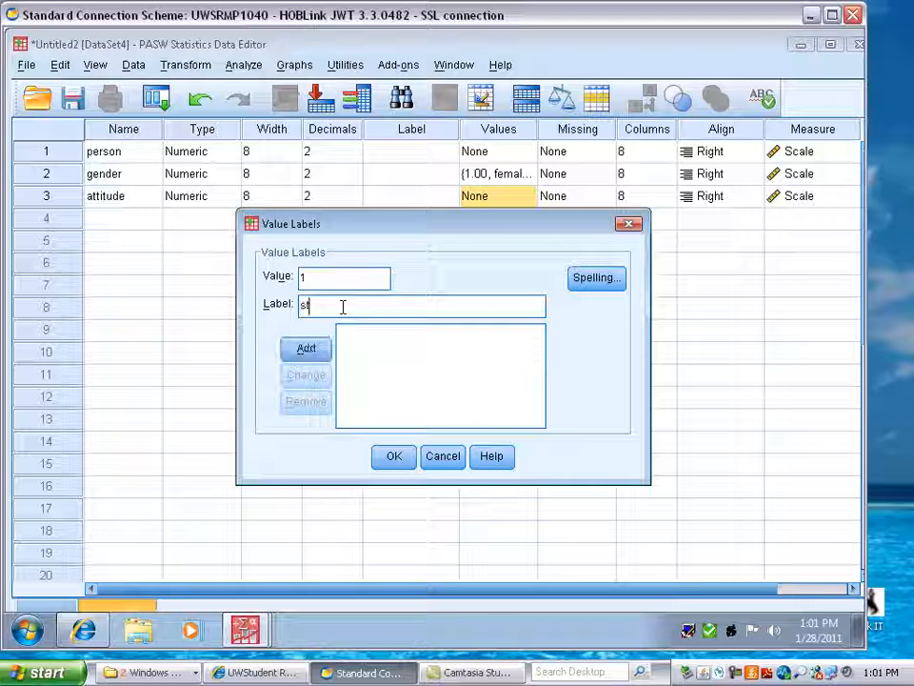
{"action": "type", "text": "rongly disagree"}
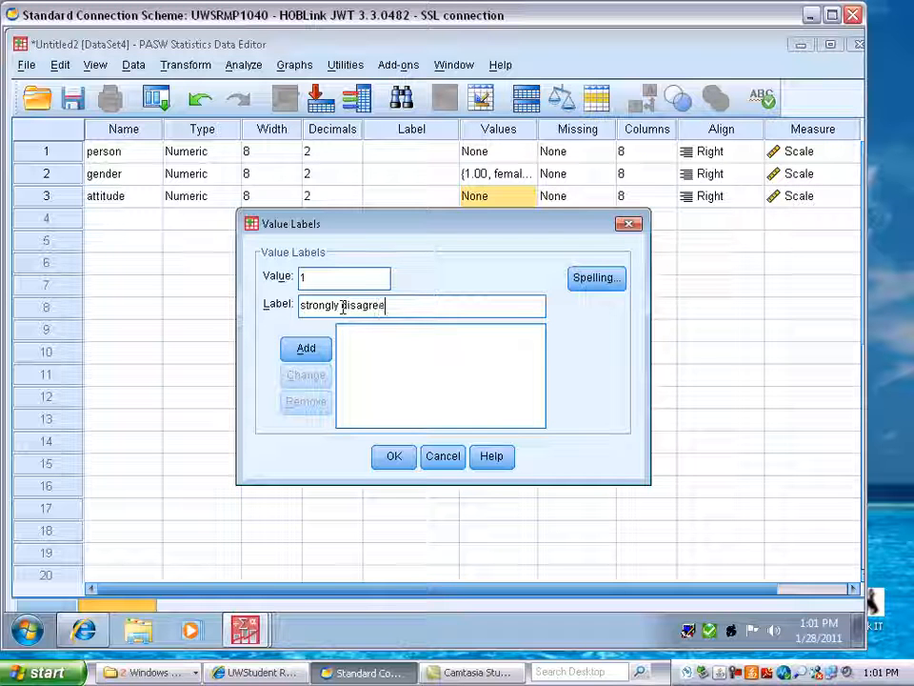
{"action": "left_click", "coordinate": [302, 349]}
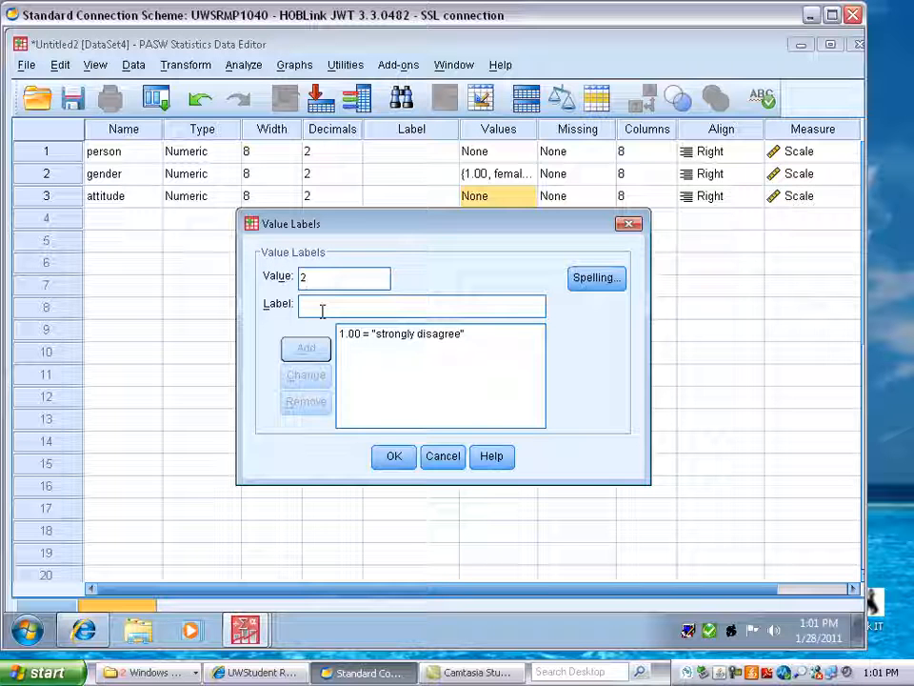
{"action": "left_click", "coordinate": [314, 306]}
{"action": "type", "text": "disagree"}
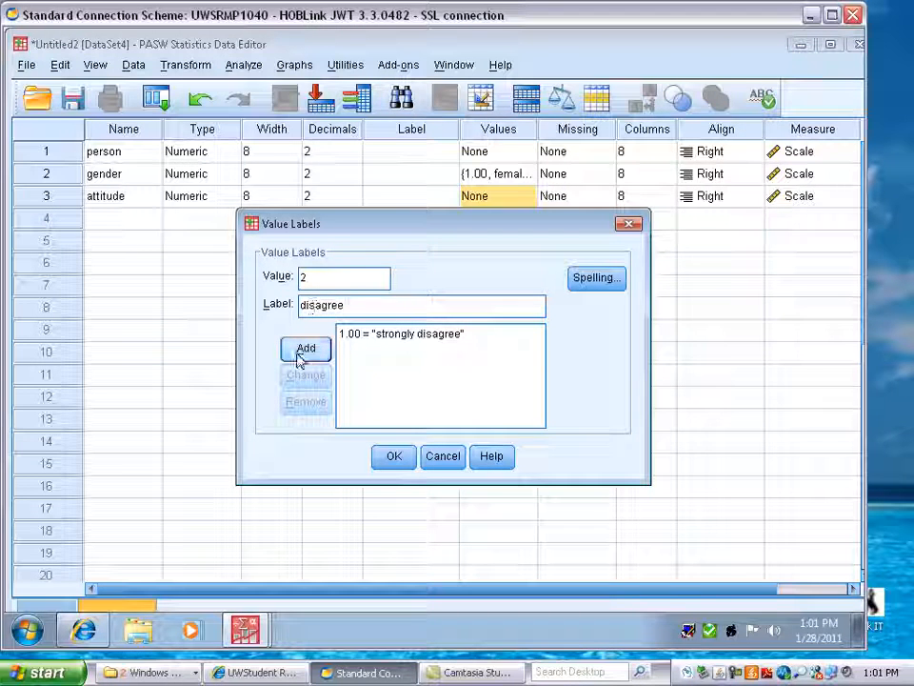
{"action": "left_click", "coordinate": [306, 349]}
{"action": "type", "text": "3"}
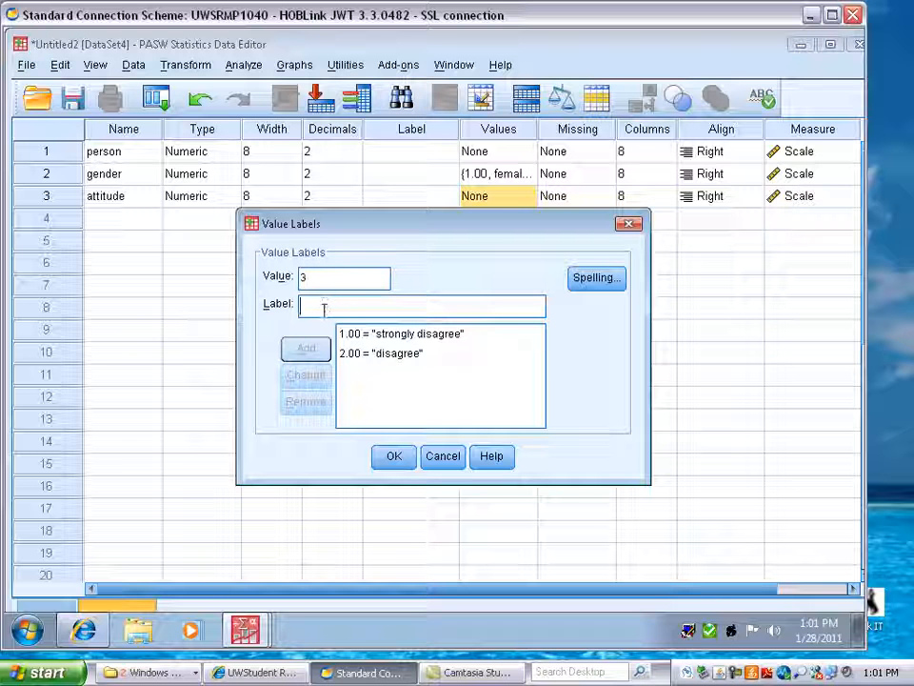
{"action": "type", "text": "neutral"}
{"action": "left_click", "coordinate": [305, 348]}
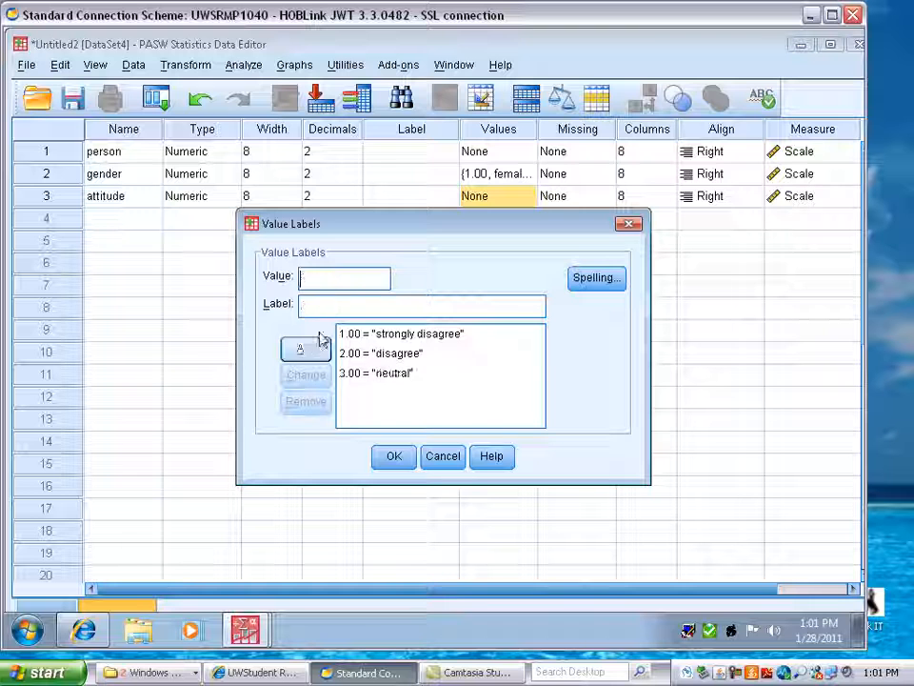
Step: Add attitude value labels 4 agree and 5 strongly agree, then confirm the dialog
{"action": "left_click", "coordinate": [326, 280]}
{"action": "type", "text": "4"}
{"action": "left_click", "coordinate": [313, 303]}
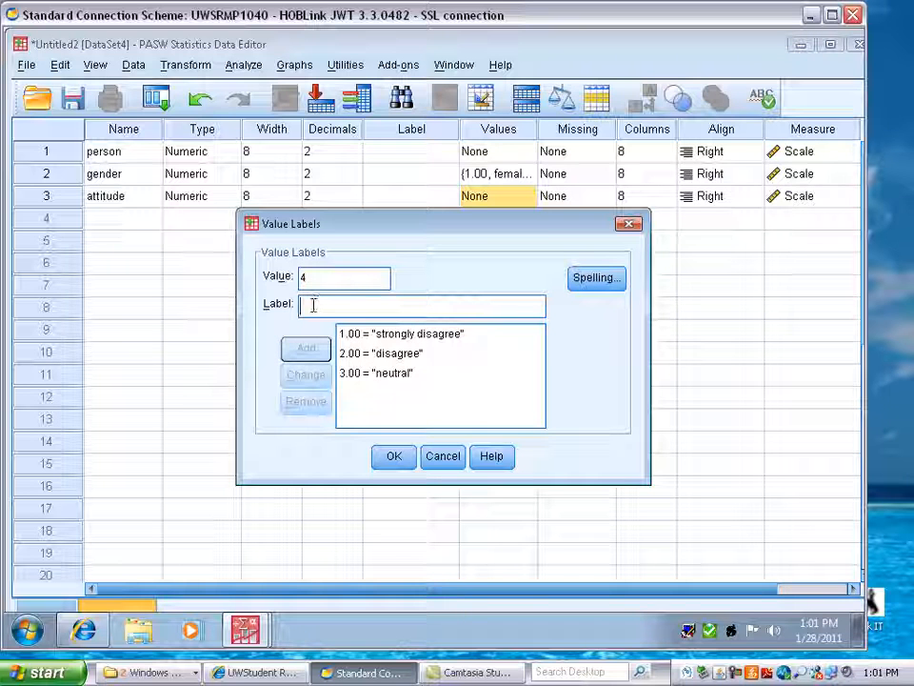
{"action": "type", "text": "agree"}
{"action": "left_click", "coordinate": [304, 348]}
{"action": "type", "text": "5"}
{"action": "left_click", "coordinate": [313, 305]}
{"action": "type", "text": "str"}
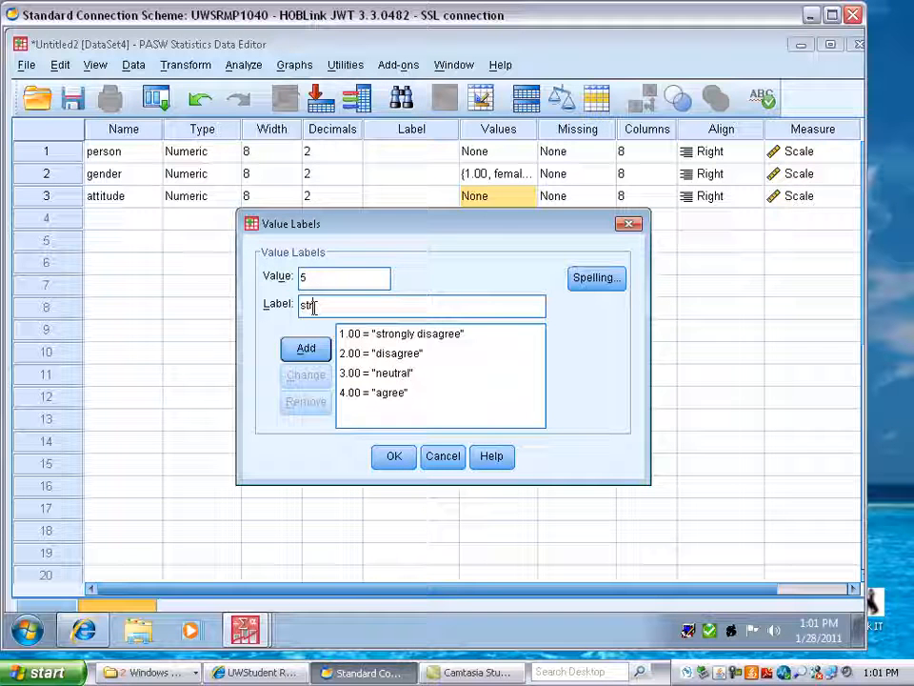
{"action": "type", "text": "ongly agree"}
{"action": "left_click", "coordinate": [307, 350]}
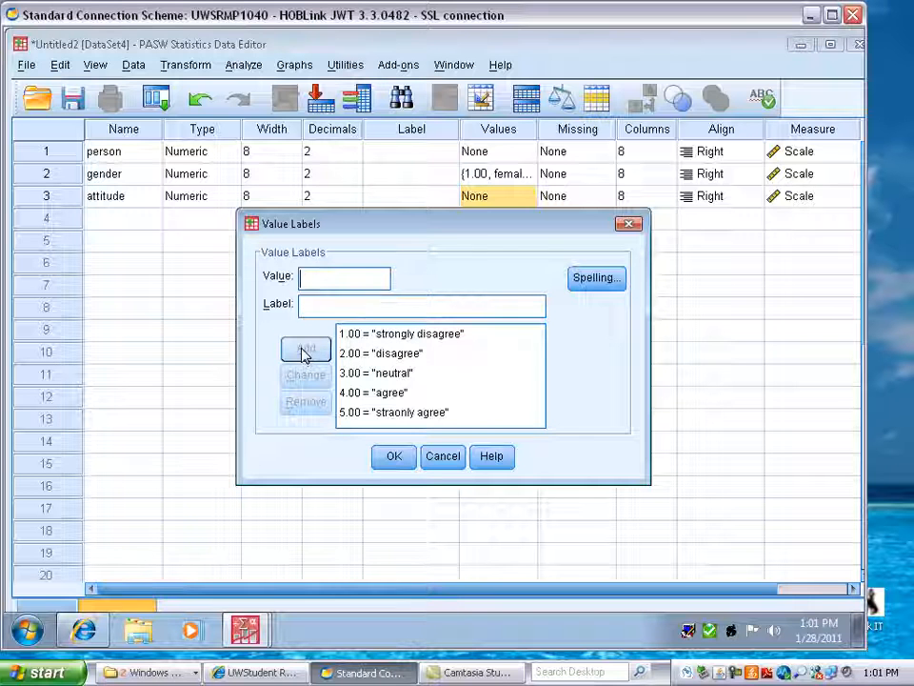
{"action": "left_click", "coordinate": [405, 463]}
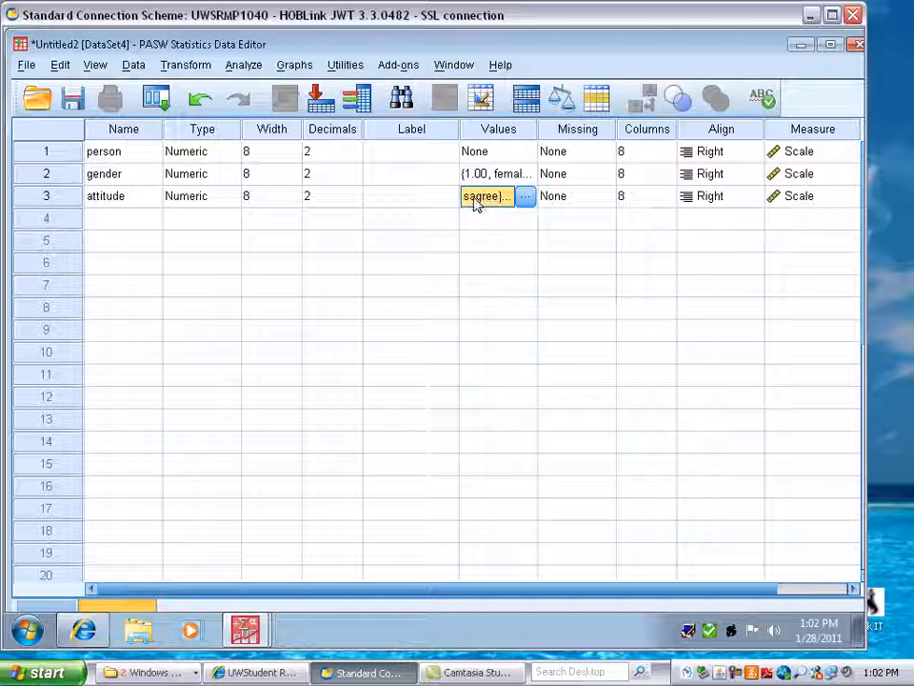
{"action": "left_click", "coordinate": [109, 227]}
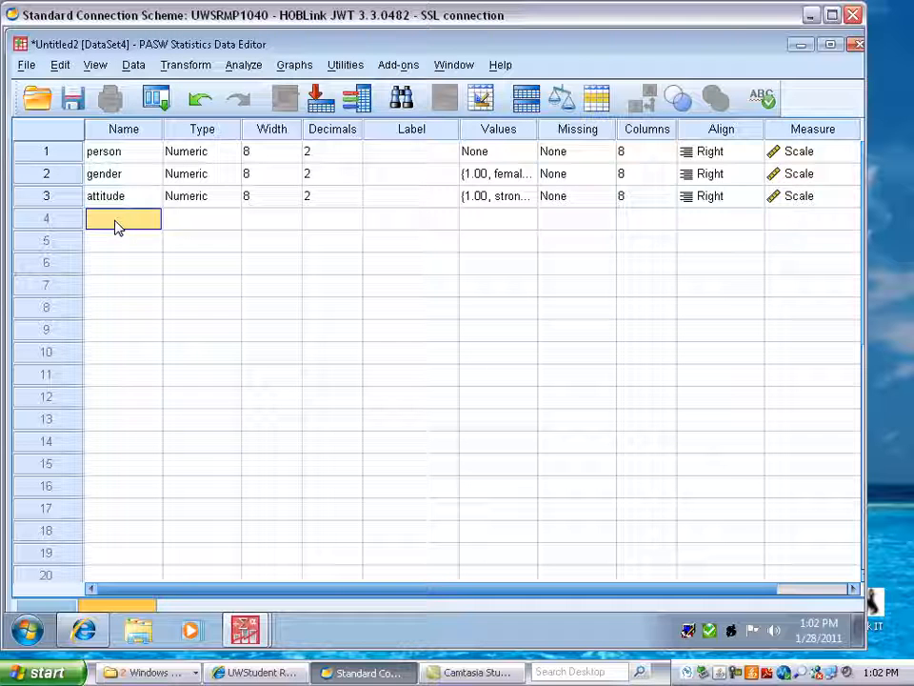
Step: Add two more variables named happy and angry in rows 4 and 5
{"action": "type", "text": "happy"}
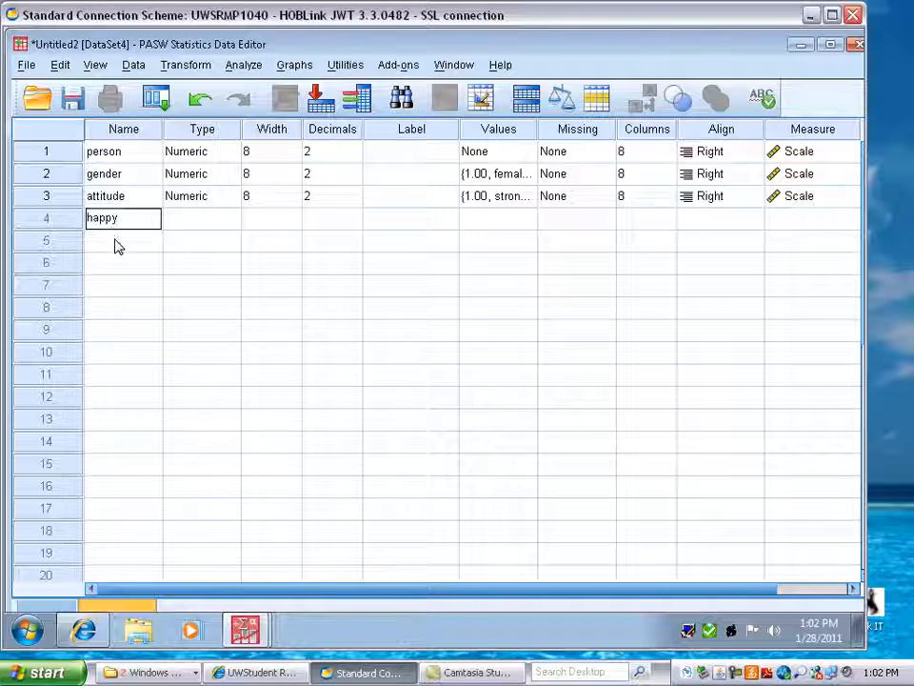
{"action": "key", "text": "Return"}
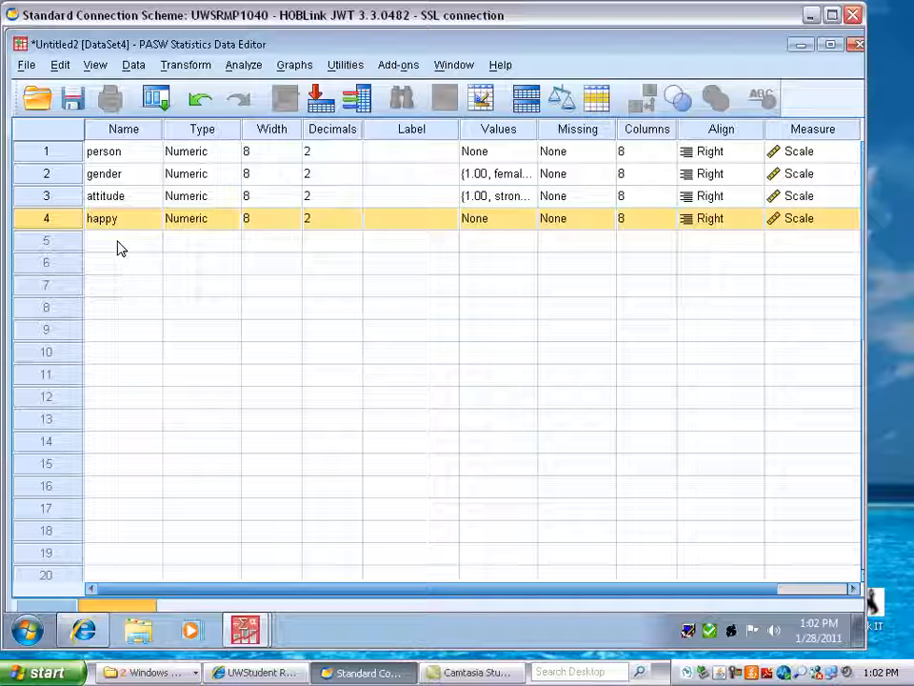
{"action": "left_click", "coordinate": [122, 245]}
{"action": "type", "text": "angry"}
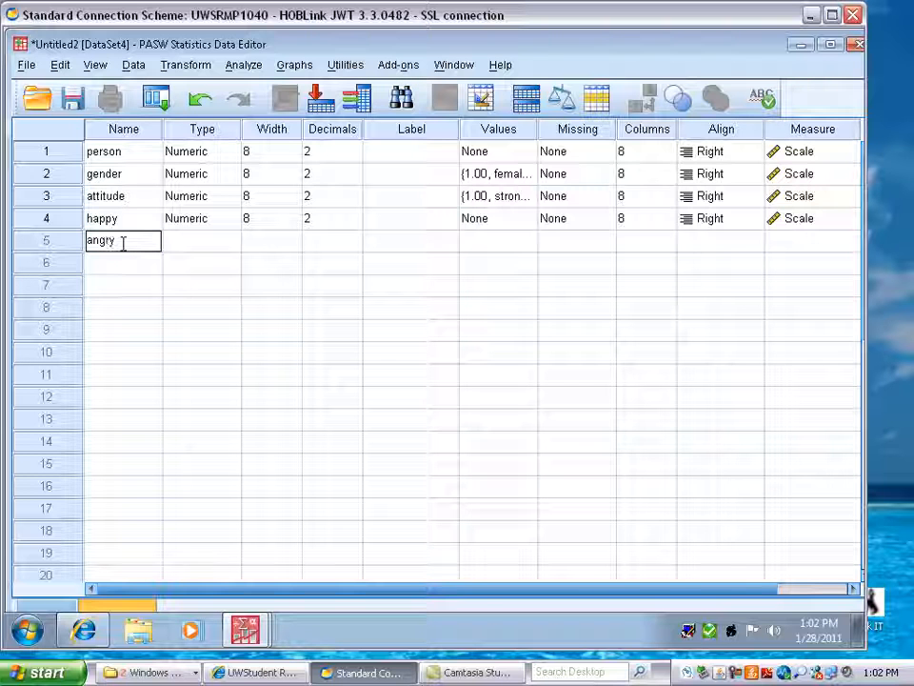
Step: Copy the value labels of attitude and paste them onto happy and angry
{"action": "left_click", "coordinate": [489, 241]}
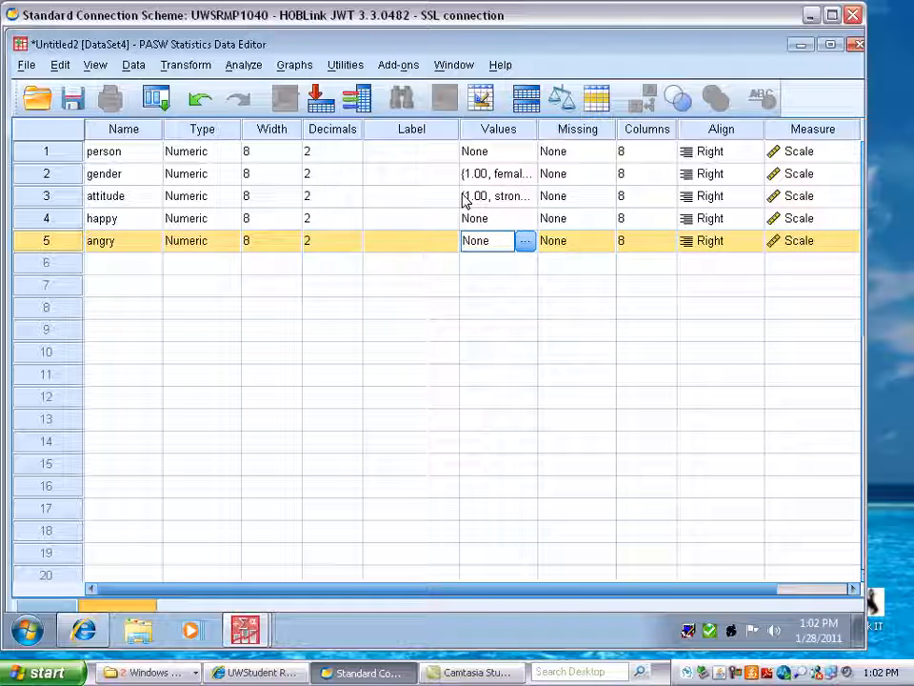
{"action": "left_click", "coordinate": [466, 197]}
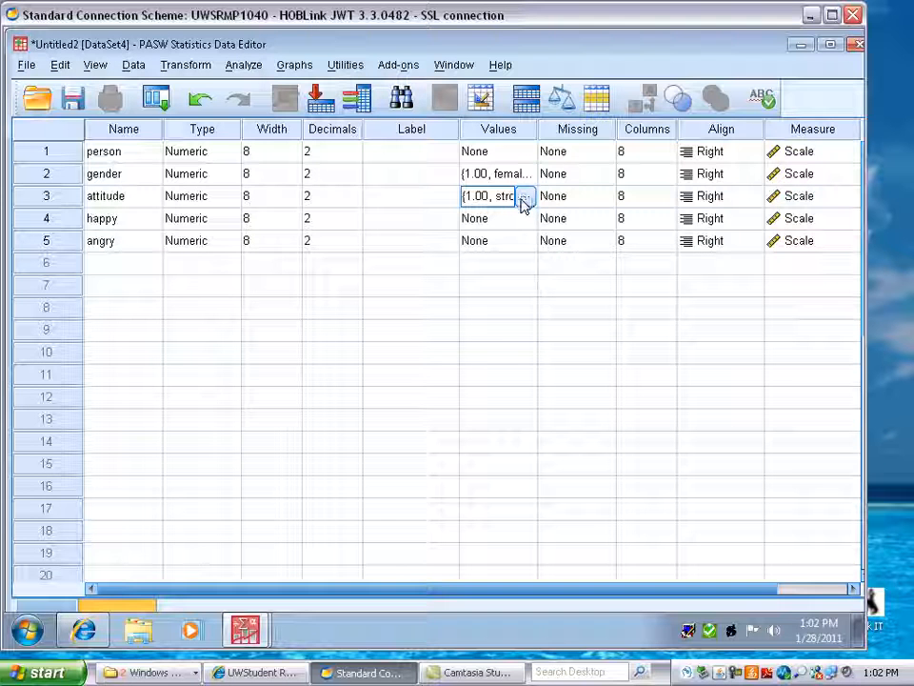
{"action": "right_click", "coordinate": [508, 201]}
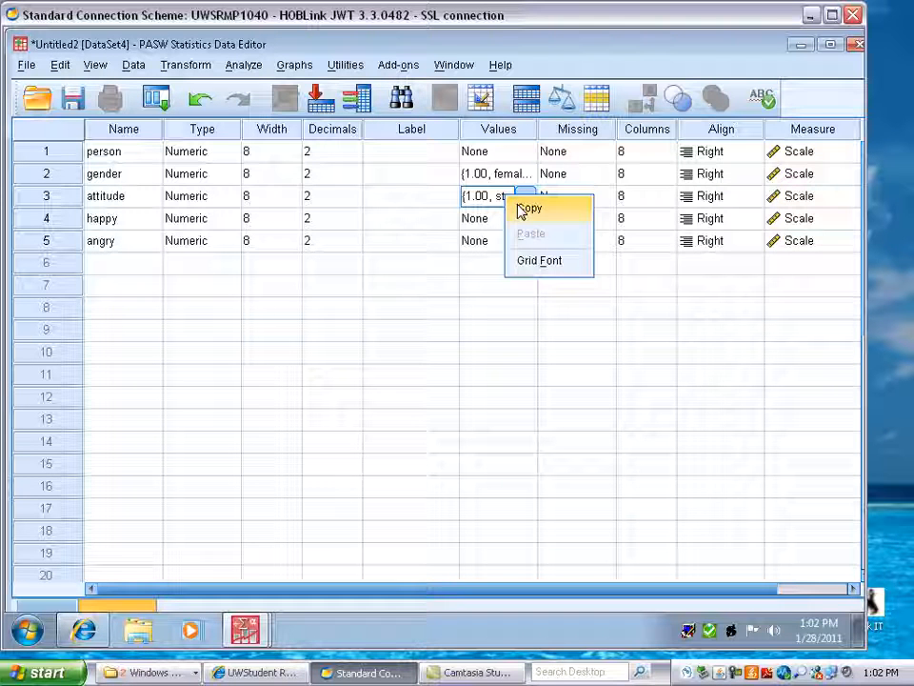
{"action": "left_click", "coordinate": [524, 208]}
{"action": "left_click", "coordinate": [494, 222]}
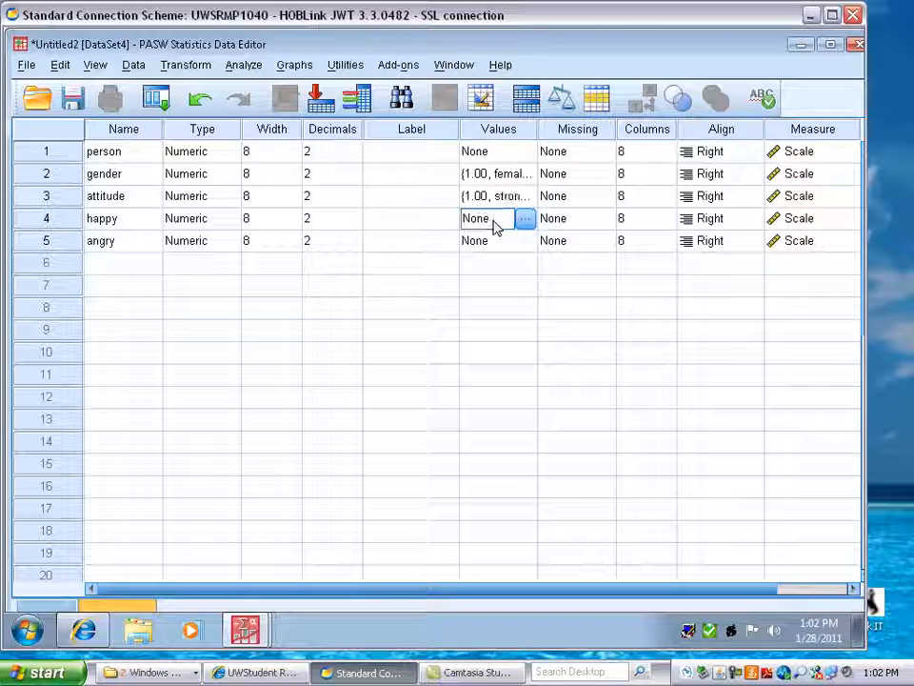
{"action": "right_click", "coordinate": [495, 225]}
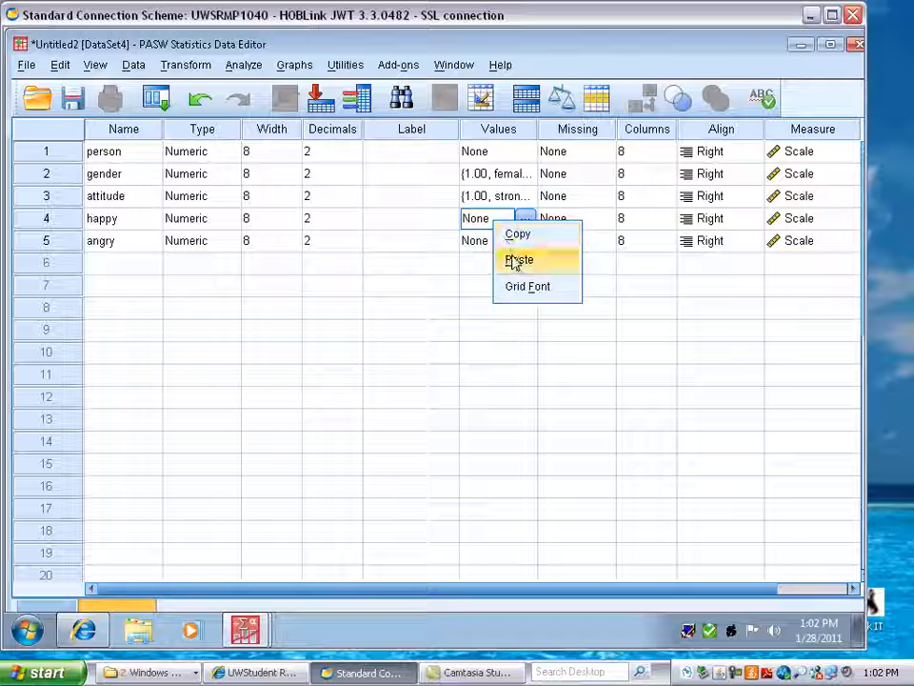
{"action": "left_click", "coordinate": [513, 260]}
{"action": "left_click", "coordinate": [483, 243]}
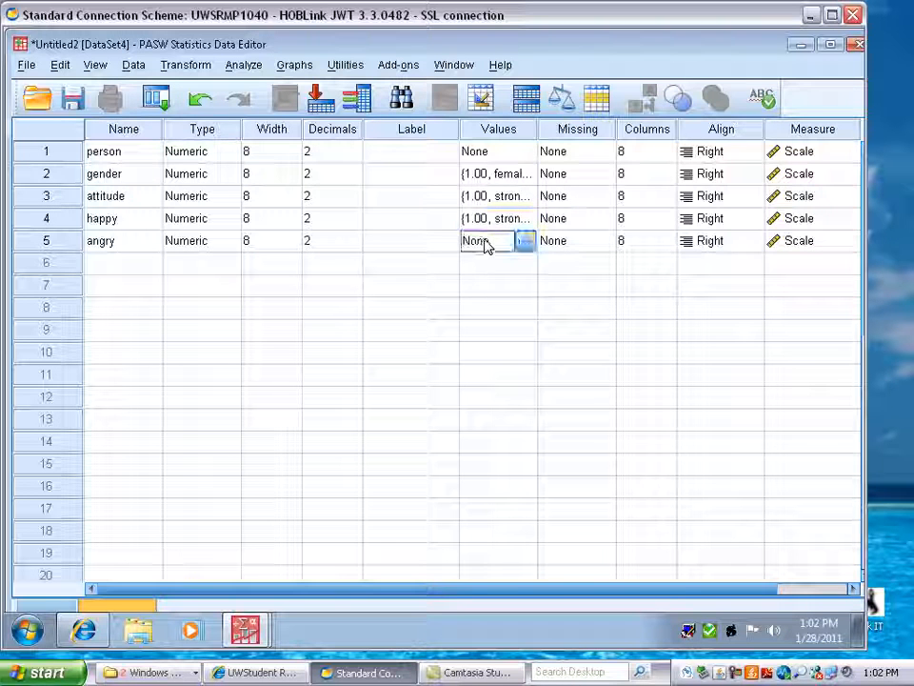
{"action": "right_click", "coordinate": [490, 246]}
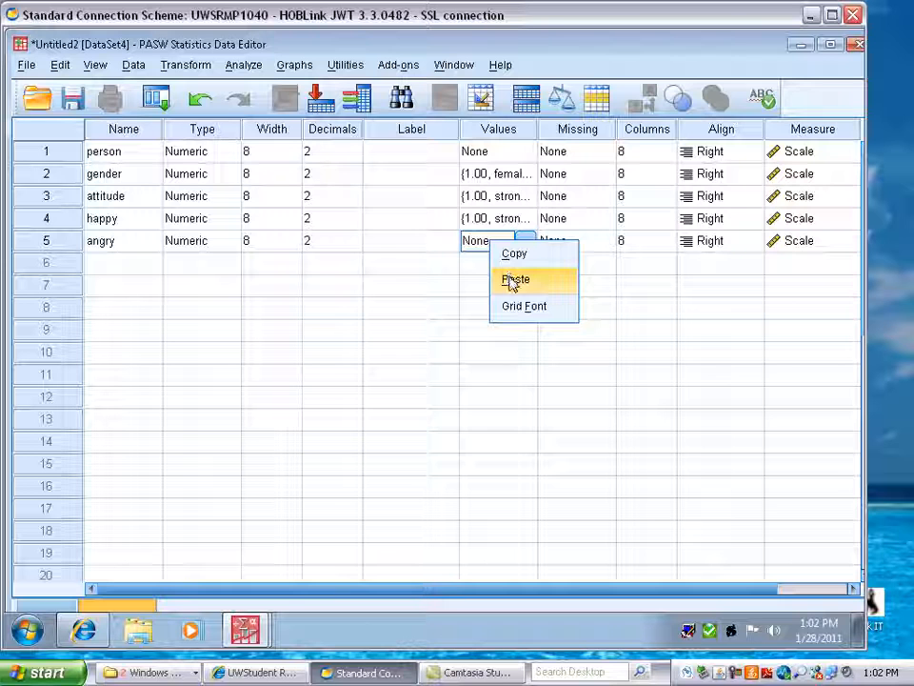
{"action": "left_click", "coordinate": [514, 280]}
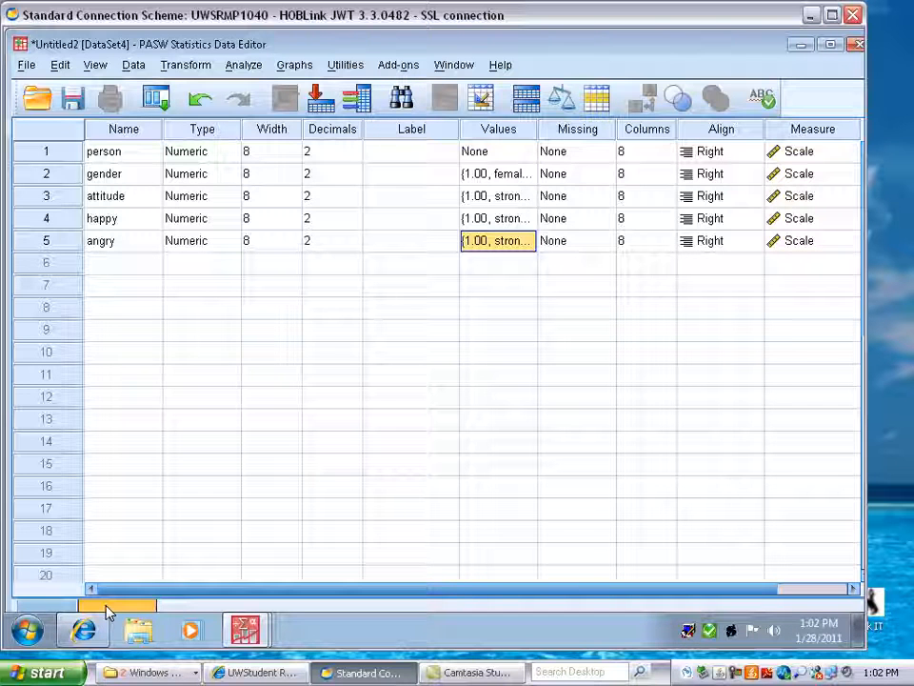
Step: Switch to Data View and enter person values 1, 2, 3, 4 and 5 for five cases
{"action": "left_click", "coordinate": [62, 608]}
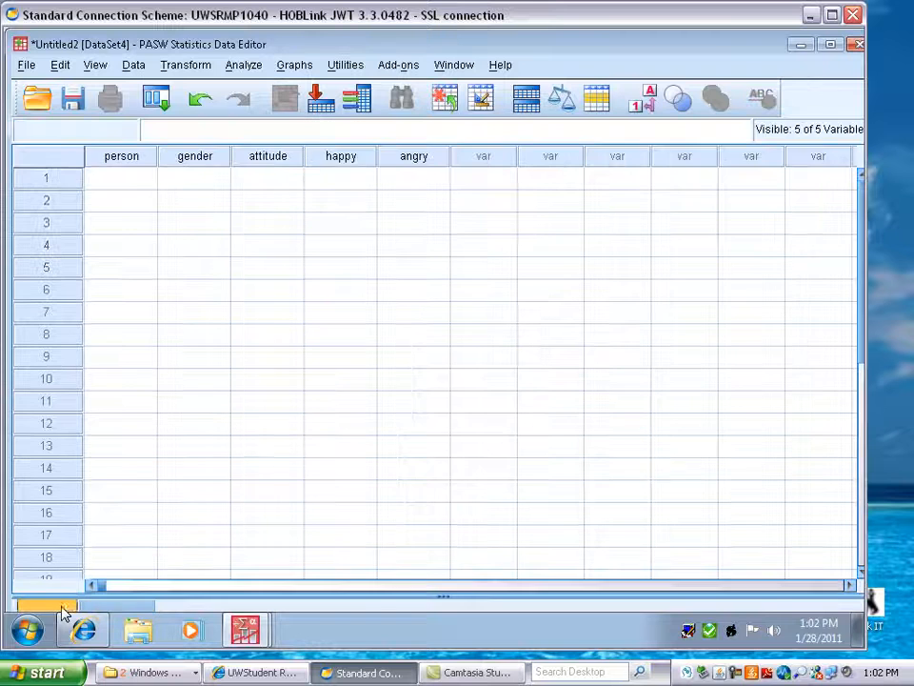
{"action": "left_click", "coordinate": [119, 187]}
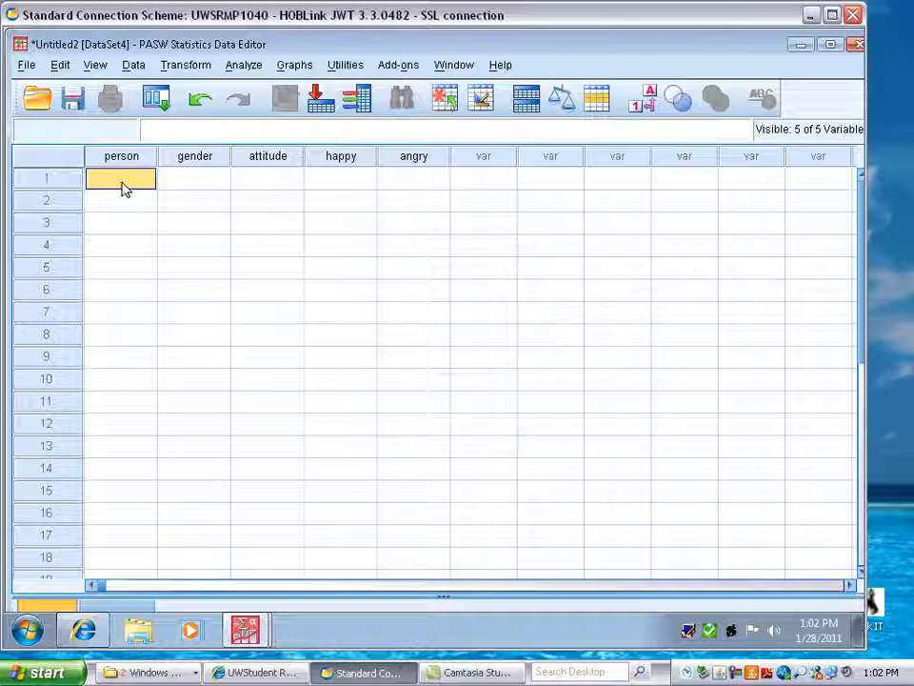
{"action": "type", "text": "1"}
{"action": "key", "text": "Return"}
{"action": "type", "text": "2"}
{"action": "key", "text": "Return"}
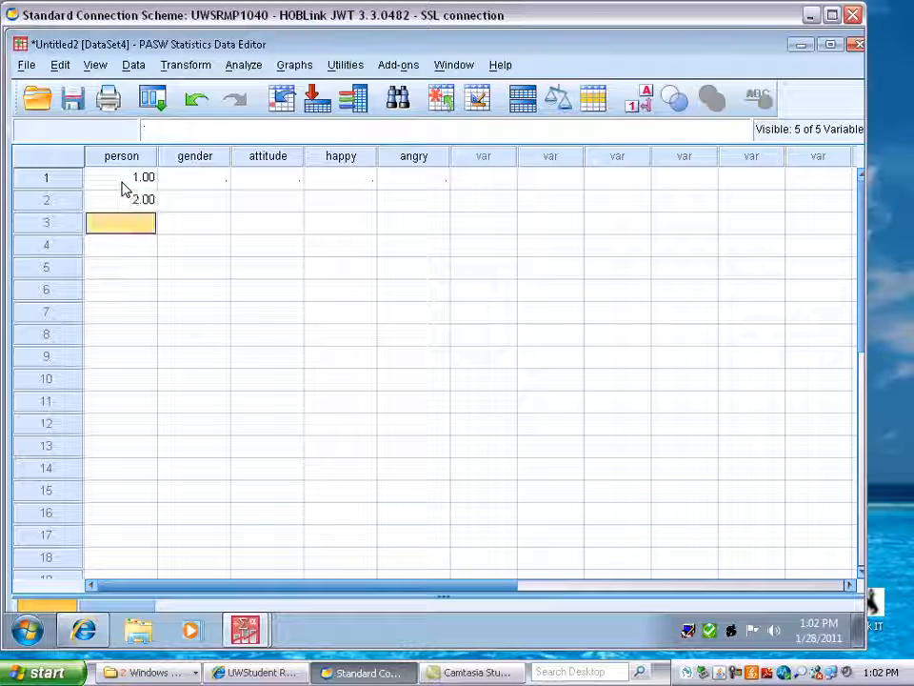
{"action": "type", "text": "4"}
{"action": "key", "text": "BackSpace"}
{"action": "type", "text": "3"}
{"action": "key", "text": "Return"}
{"action": "type", "text": "4"}
{"action": "key", "text": "Return"}
{"action": "type", "text": "5"}
{"action": "key", "text": "Return"}
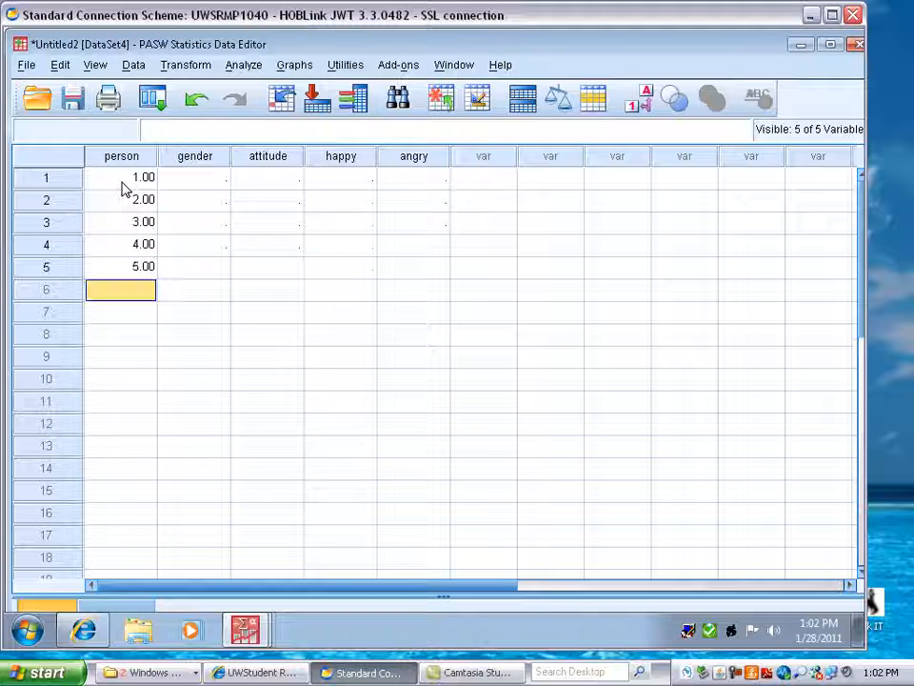
Step: Enter gender values 1, 1, 2, 2, 2 for the five cases
{"action": "left_click", "coordinate": [195, 181]}
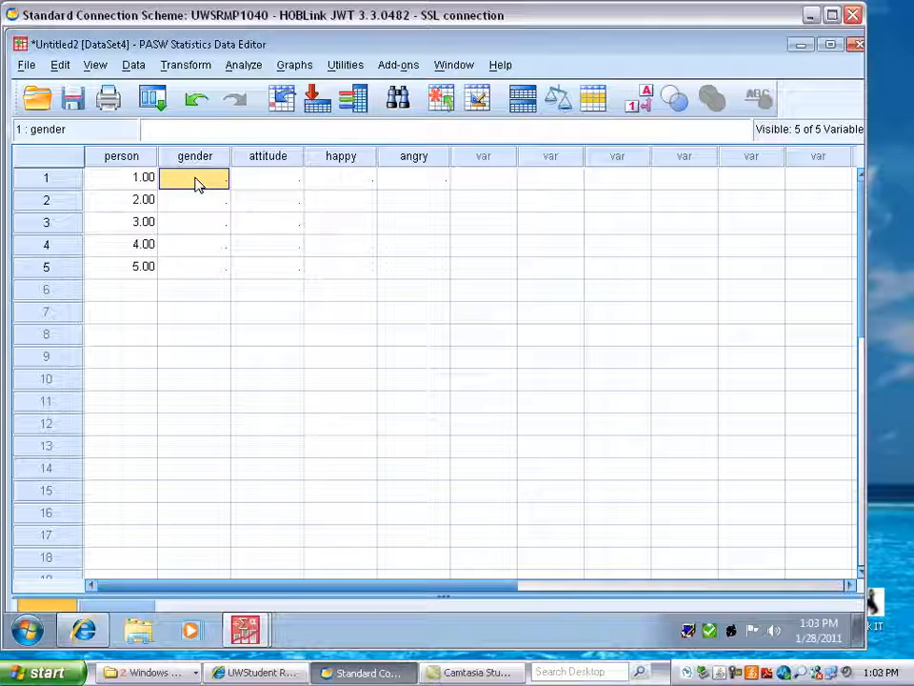
{"action": "type", "text": "1"}
{"action": "key", "text": "Return"}
{"action": "type", "text": "1"}
{"action": "key", "text": "Return"}
{"action": "type", "text": "2"}
{"action": "key", "text": "Return"}
{"action": "type", "text": "2"}
{"action": "key", "text": "Return"}
{"action": "type", "text": "2"}
{"action": "left_click", "coordinate": [248, 182]}
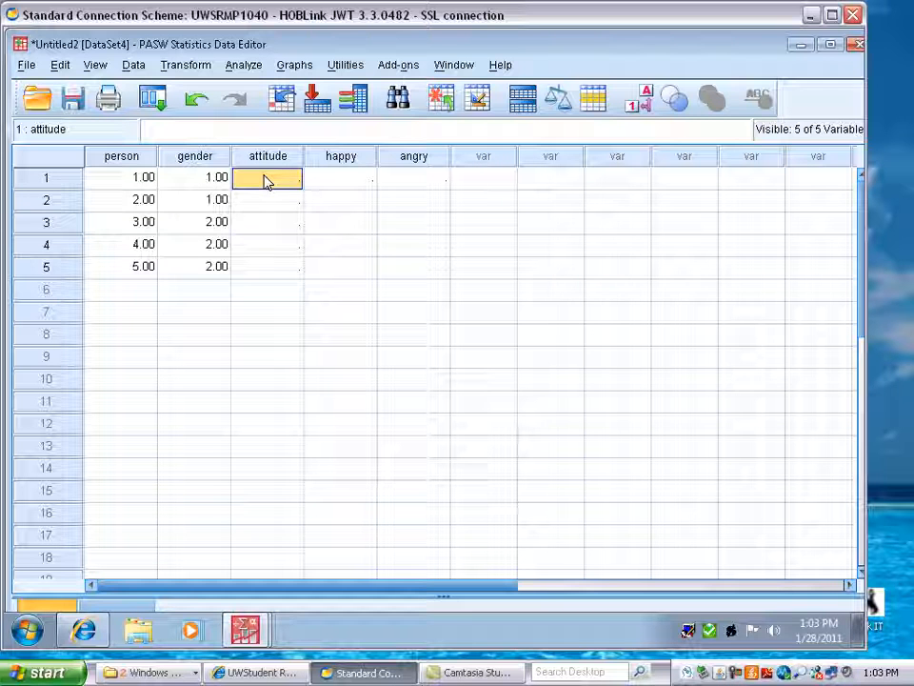
Step: Enter attitude values 4, 5, 3, 4, 4 for the five cases
{"action": "type", "text": "4"}
{"action": "key", "text": "Return"}
{"action": "type", "text": "5"}
{"action": "key", "text": "Return"}
{"action": "type", "text": "3"}
{"action": "key", "text": "Return"}
{"action": "type", "text": "4"}
{"action": "key", "text": "Return"}
{"action": "type", "text": "4"}
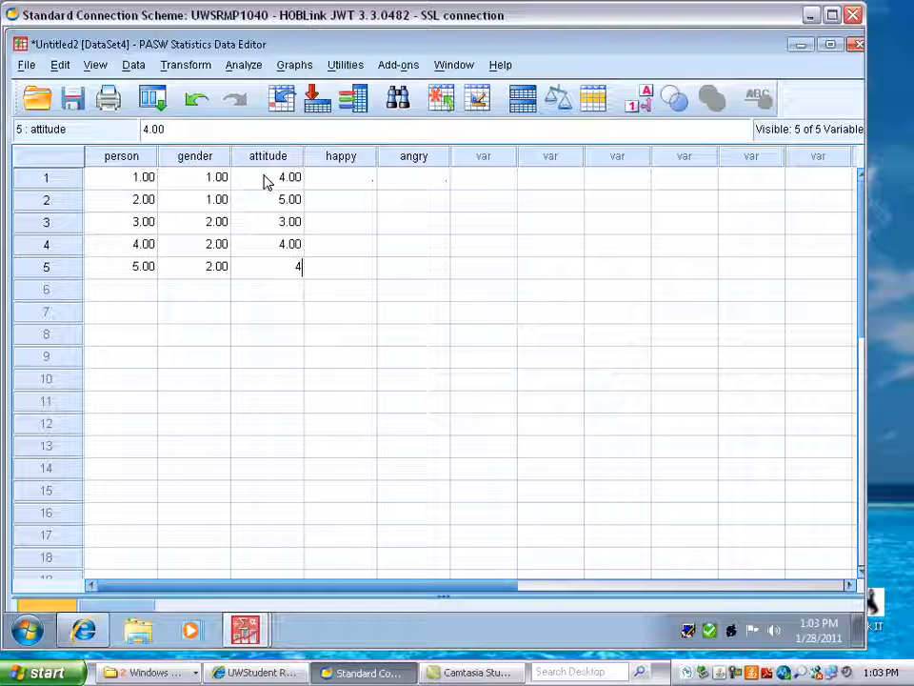
{"action": "left_click", "coordinate": [337, 187]}
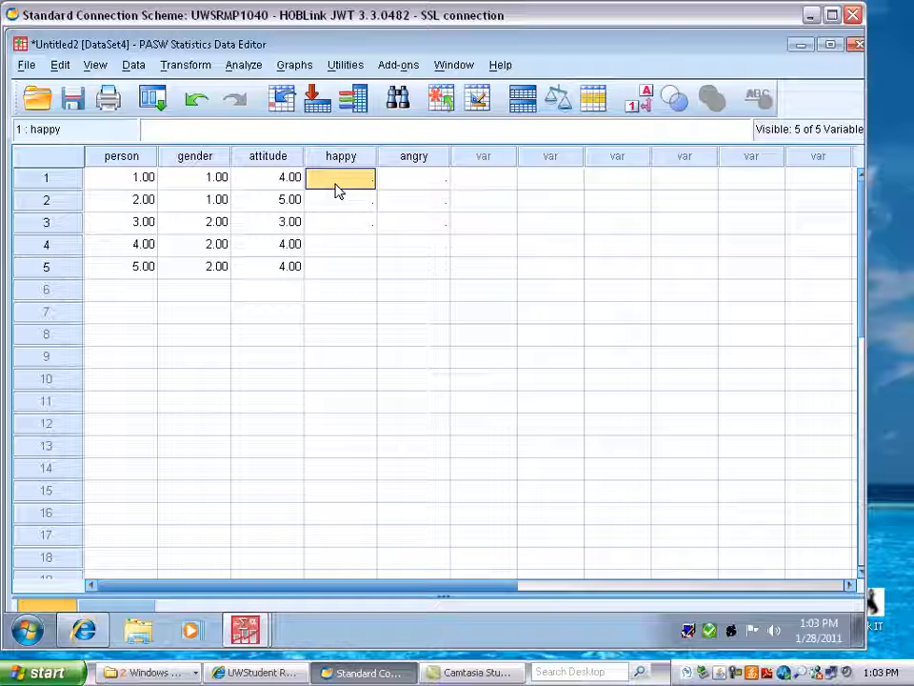
Step: Enter happy values 2, 1, 2, 3, 2 for the five cases
{"action": "type", "text": "2"}
{"action": "key", "text": "Return"}
{"action": "type", "text": "1"}
{"action": "key", "text": "Return"}
{"action": "type", "text": "2"}
{"action": "key", "text": "Return"}
{"action": "type", "text": "3"}
{"action": "key", "text": "Return"}
{"action": "type", "text": "2"}
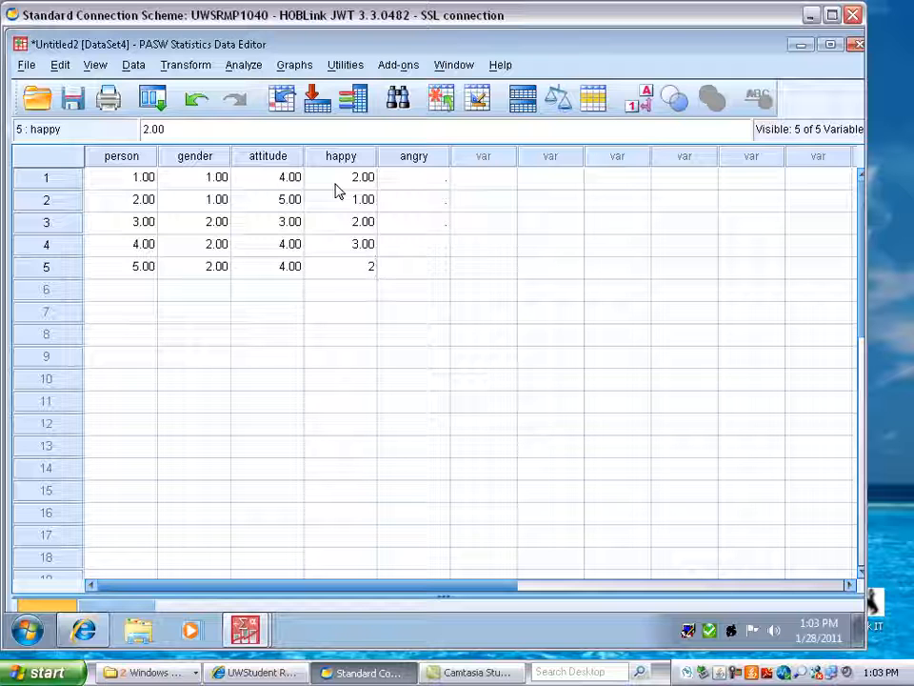
{"action": "left_click", "coordinate": [415, 181]}
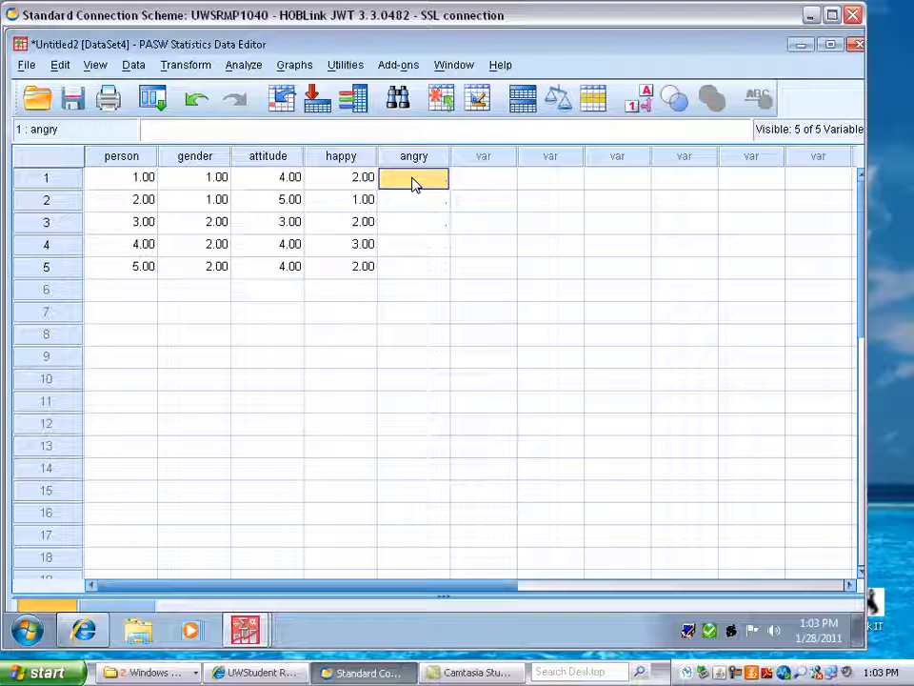
Step: Enter angry values 4, 5, 4, 4, 3 for the five cases
{"action": "type", "text": "4"}
{"action": "key", "text": "Return"}
{"action": "type", "text": "5"}
{"action": "key", "text": "Return"}
{"action": "type", "text": "4"}
{"action": "key", "text": "Return"}
{"action": "type", "text": "4"}
{"action": "key", "text": "Return"}
{"action": "type", "text": "3"}
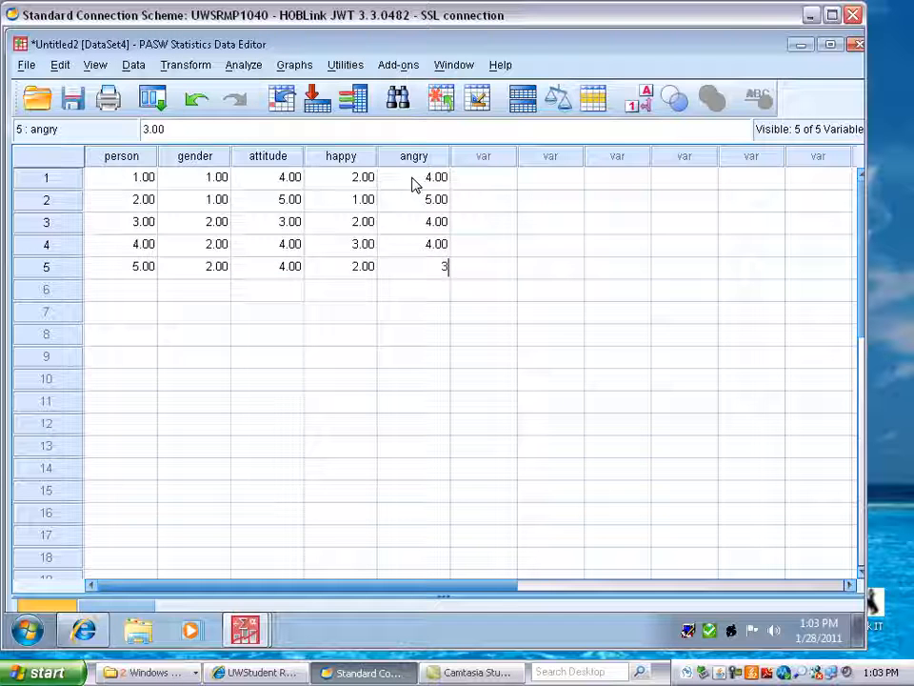
{"action": "key", "text": "Return"}
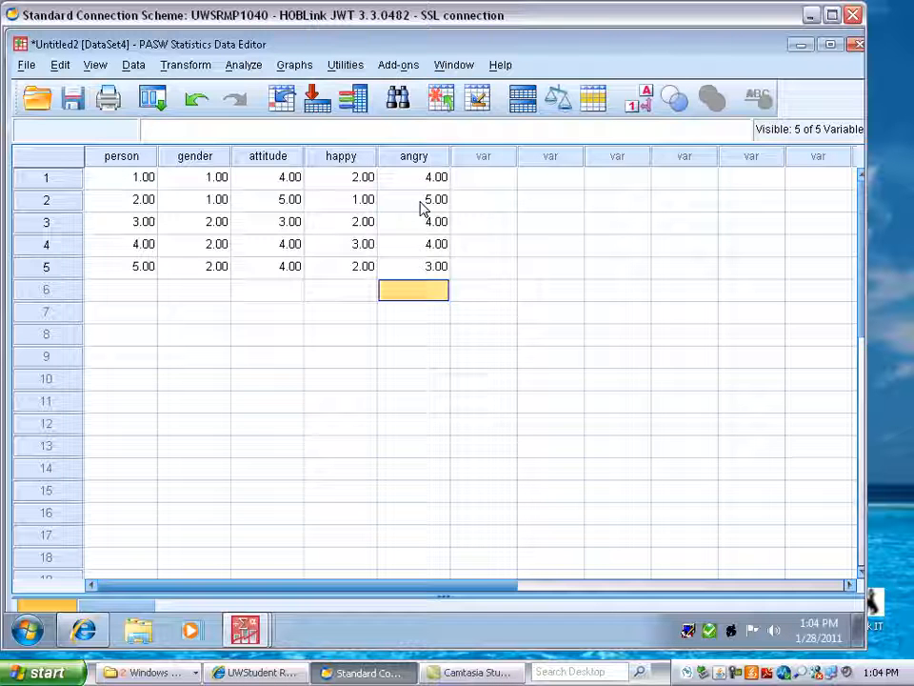
Step: Open the Compute Variable dialog
{"action": "left_click", "coordinate": [133, 66]}
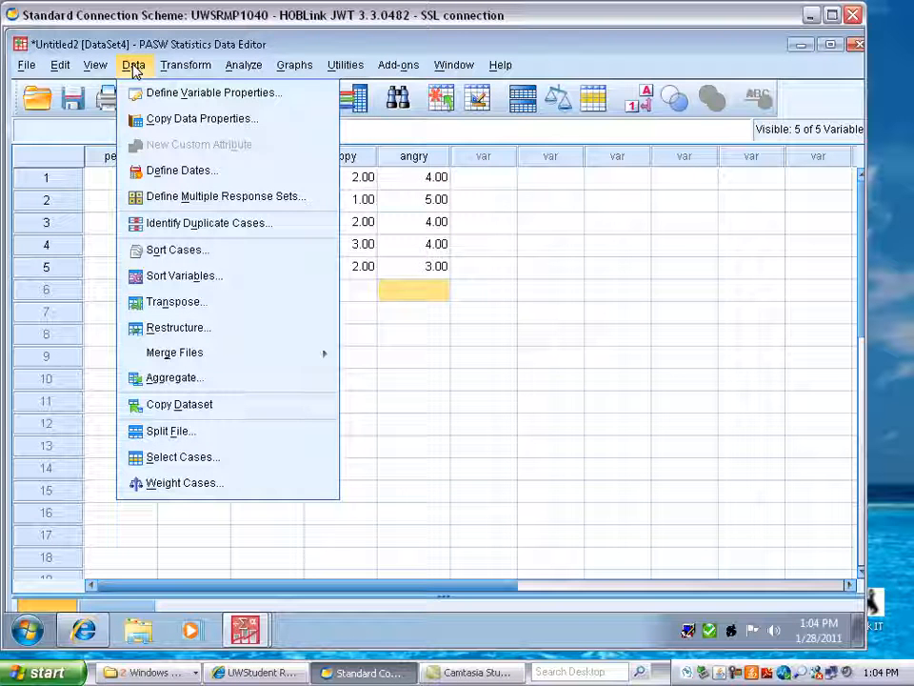
{"action": "mouse_move", "coordinate": [177, 71]}
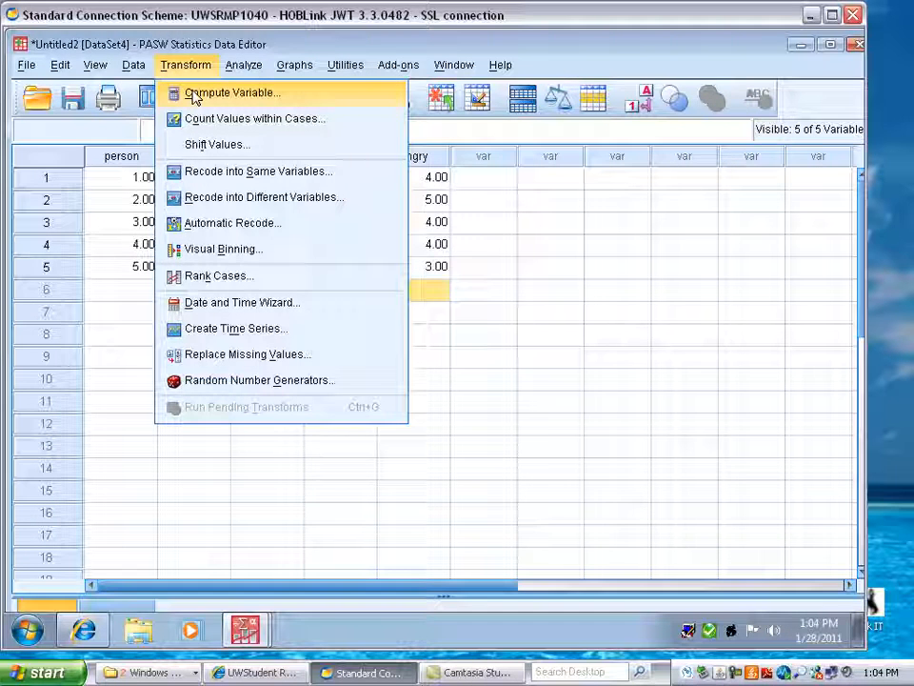
{"action": "left_click", "coordinate": [196, 95]}
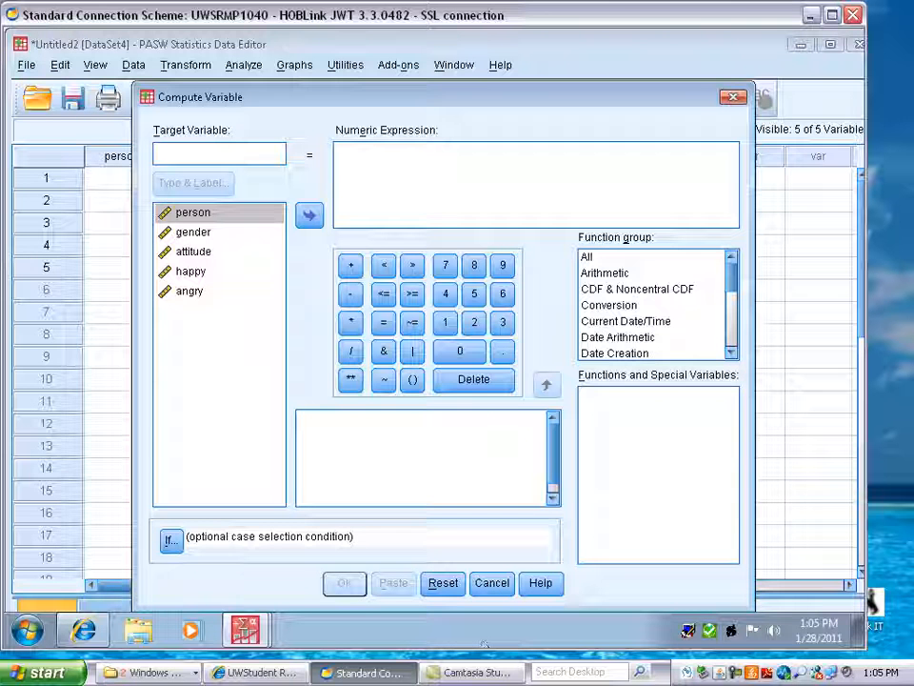
{"action": "left_click", "coordinate": [472, 672]}
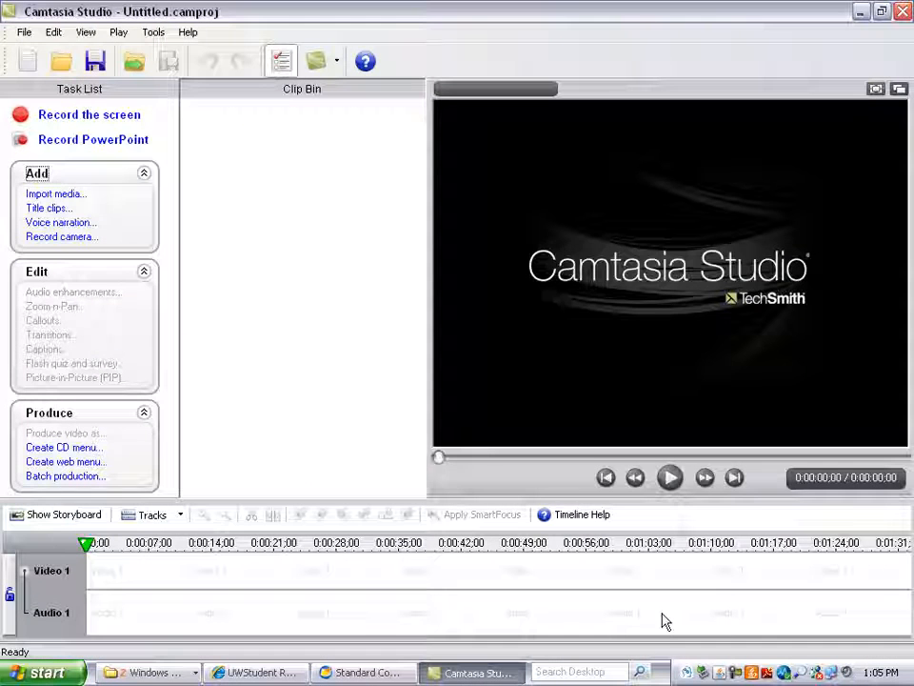